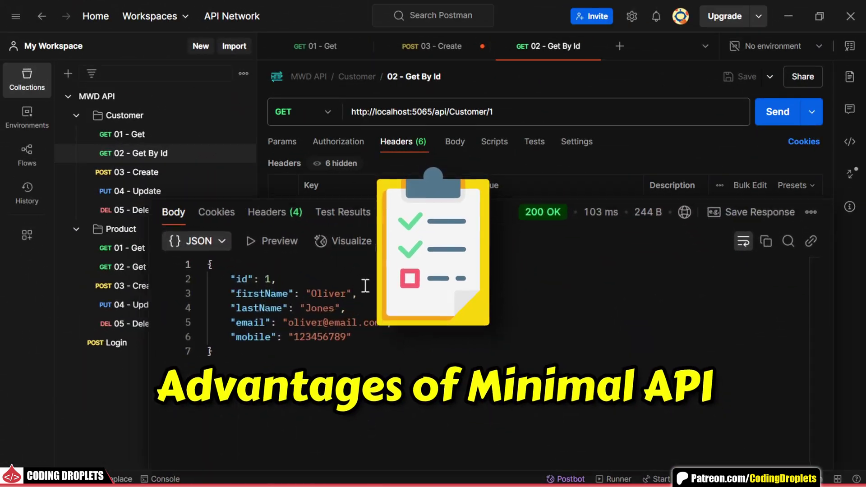
pyautogui.write('void MapCustomer')
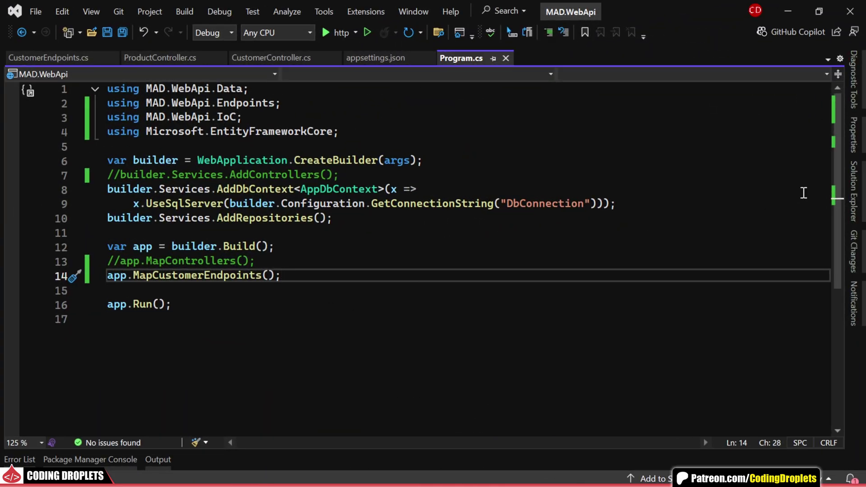
# - Send the admin Login request in Postman and select the returned accessToken value
pyautogui.click(854, 191)
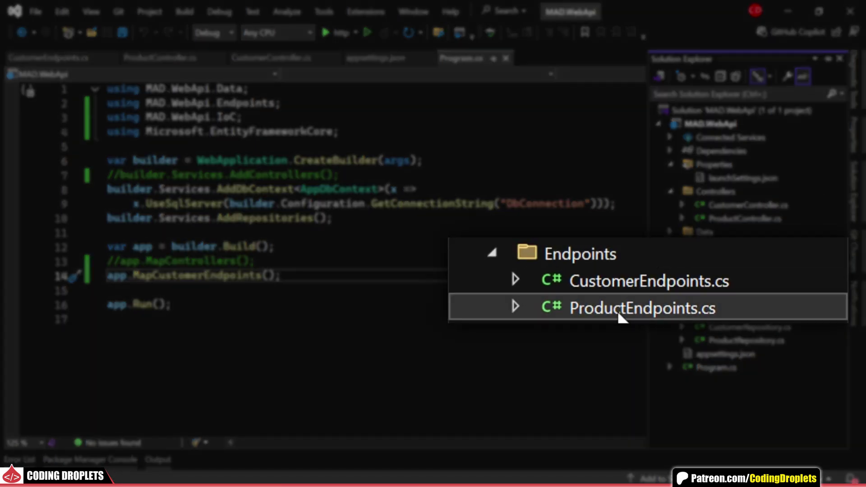
pyautogui.doubleClick(621, 312)
pyautogui.scroll(-4, 507, 234)
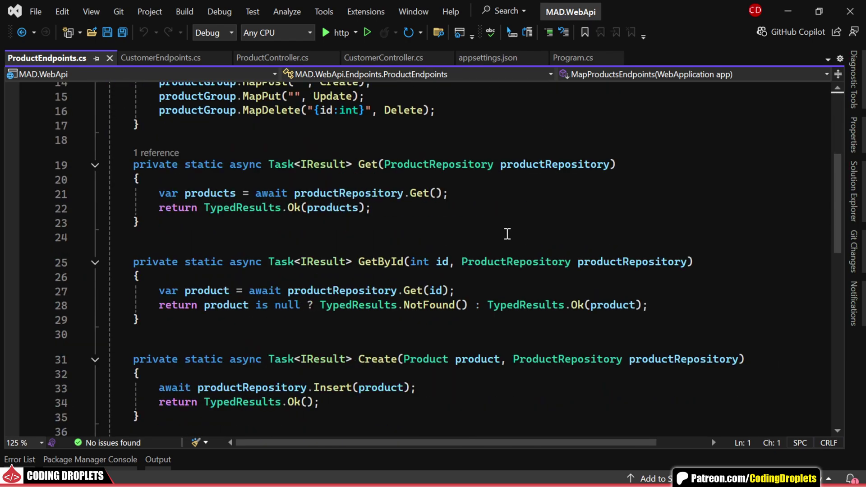
pyautogui.scroll(-5, 507, 235)
pyautogui.scroll(4, 507, 234)
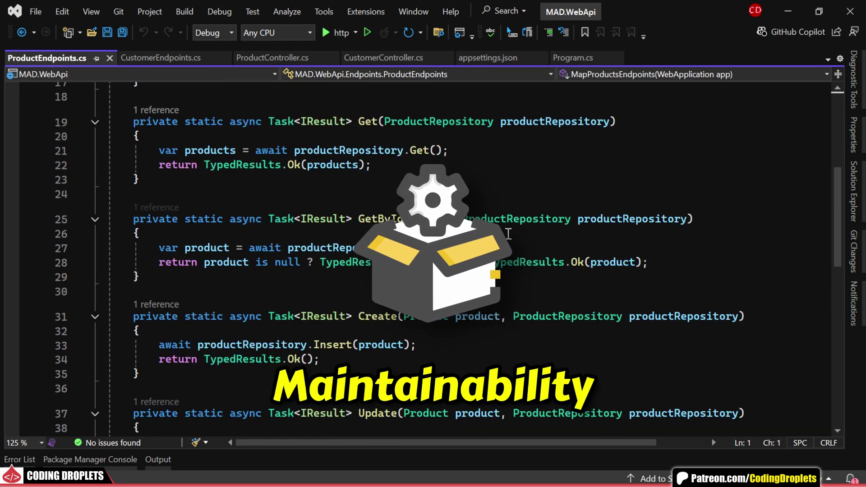
pyautogui.scroll(3, 506, 235)
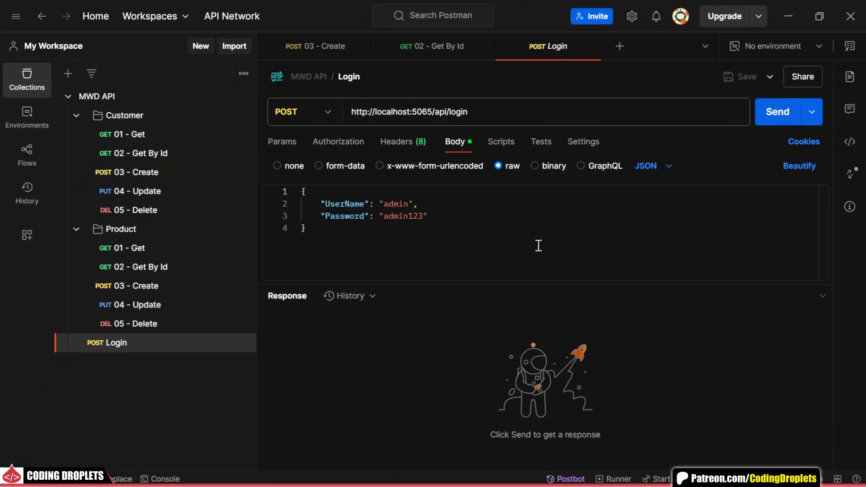
pyautogui.hotkey('ctrl', 'Return')
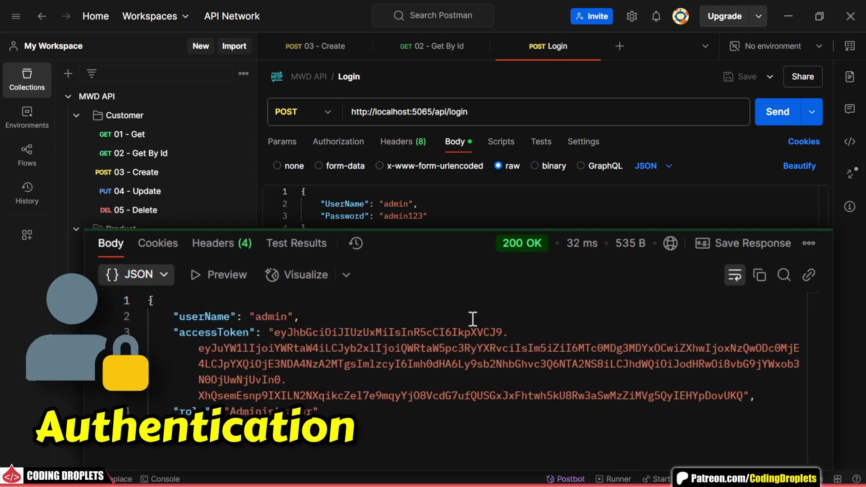
pyautogui.moveTo(273, 332); pyautogui.dragTo(720, 397)
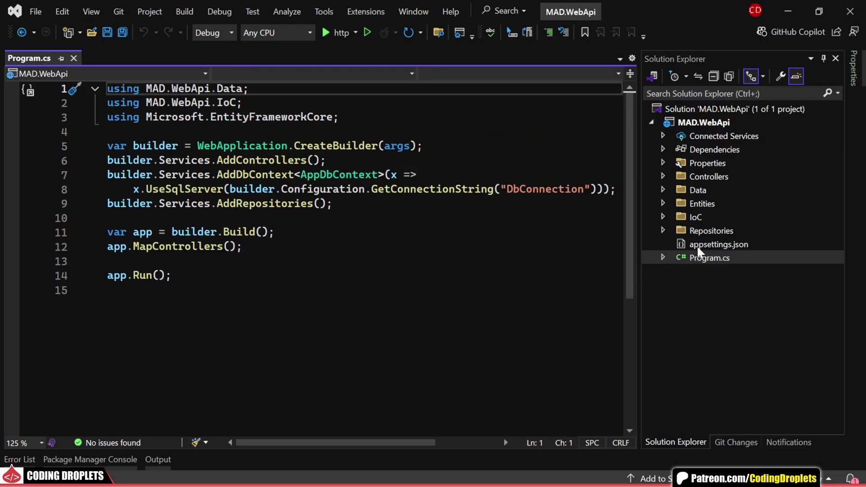
# - Open appsettings.json, CustomerController.cs and ProductController.cs to review the connection string and controllers
pyautogui.doubleClick(697, 245)
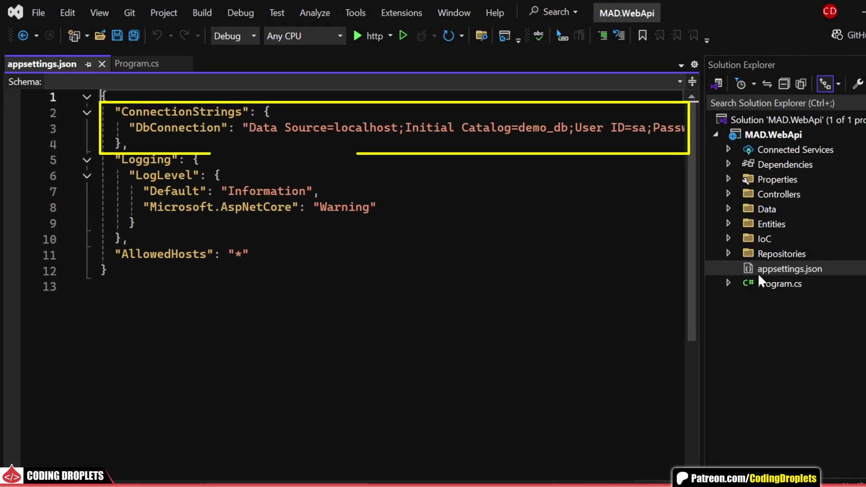
pyautogui.click(728, 194)
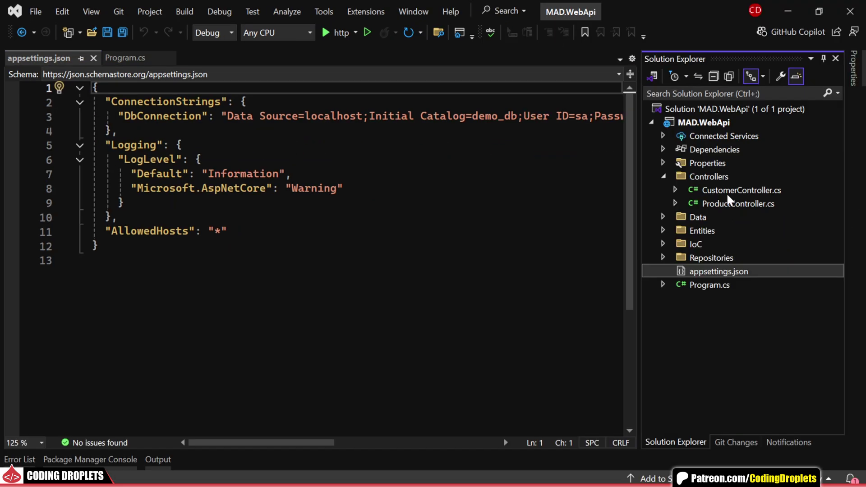
pyautogui.doubleClick(726, 193)
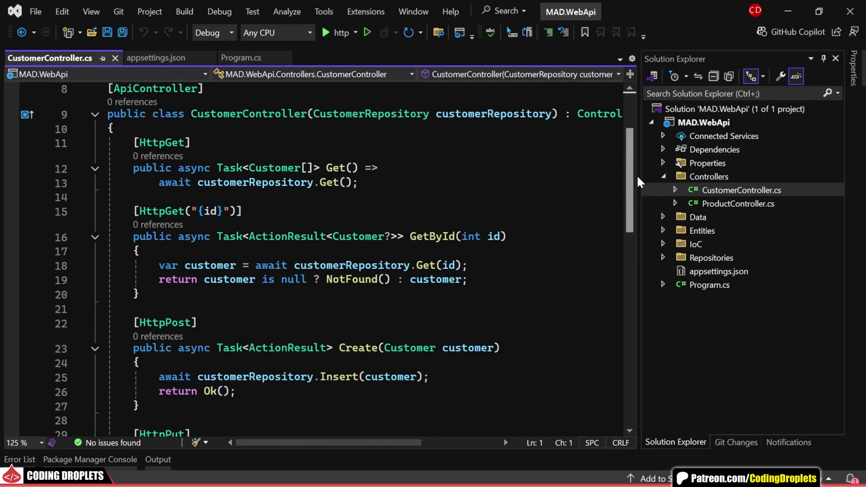
pyautogui.moveTo(633, 147)
pyautogui.mouseDown()
pyautogui.moveTo(642, 216)
pyautogui.moveTo(653, 220)
pyautogui.moveTo(637, 143)
pyautogui.mouseUp()
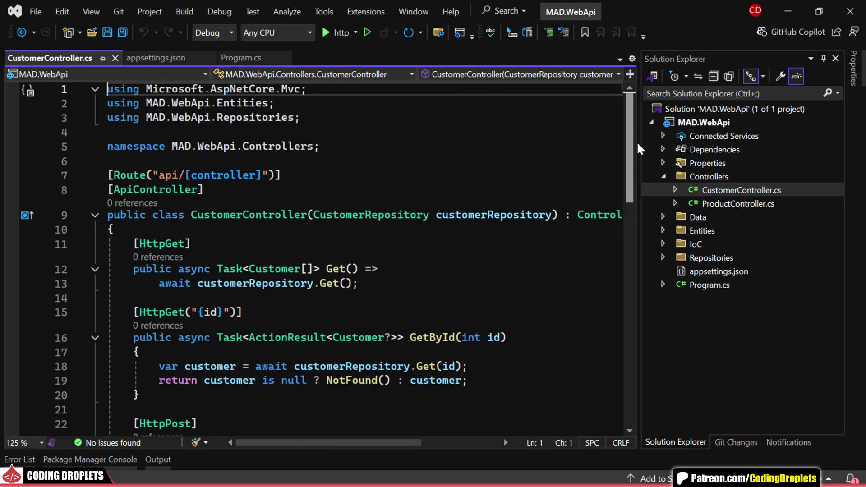
pyautogui.doubleClick(725, 202)
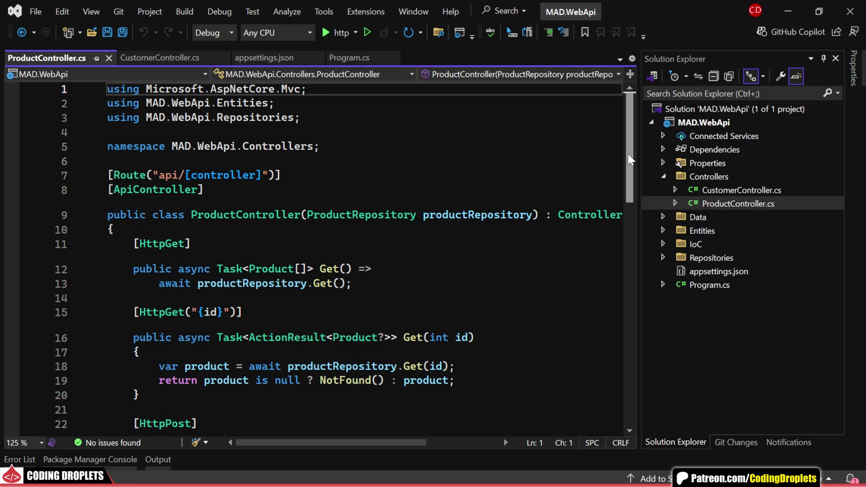
pyautogui.moveTo(630, 161)
pyautogui.mouseDown()
pyautogui.moveTo(630, 263)
pyautogui.moveTo(644, 160)
pyautogui.mouseUp()
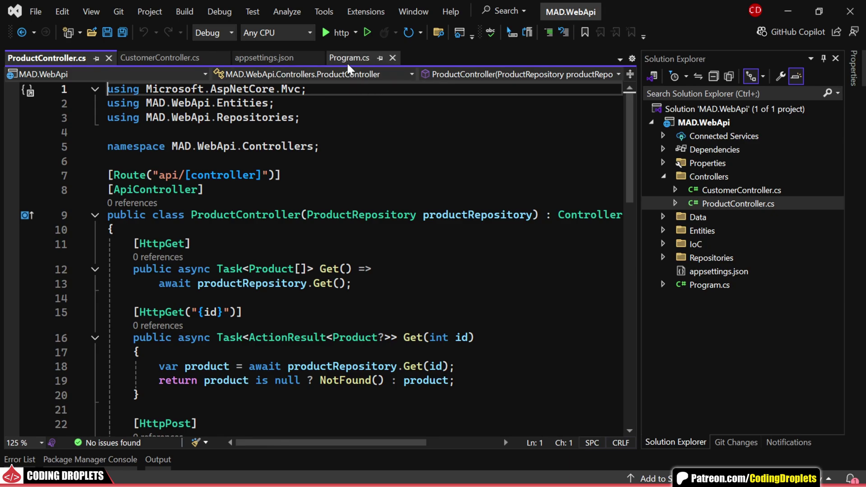
# - Comment out the AddControllers and MapControllers lines in Program.cs
pyautogui.click(349, 60)
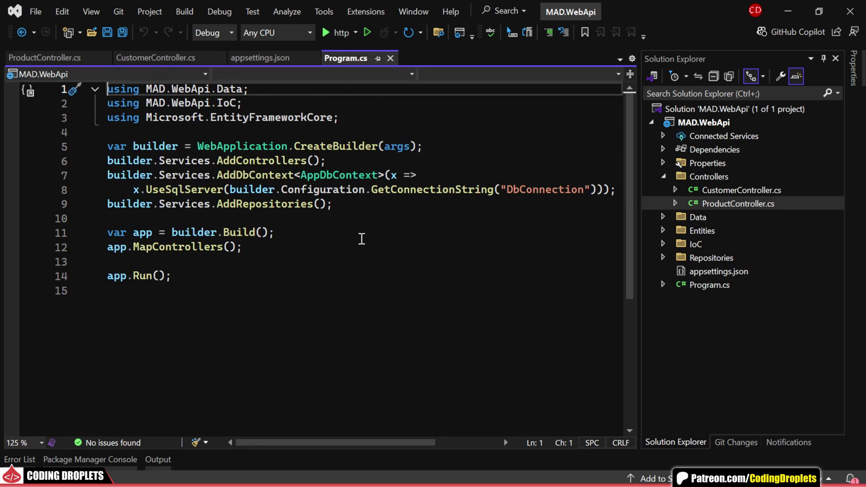
pyautogui.click(111, 161)
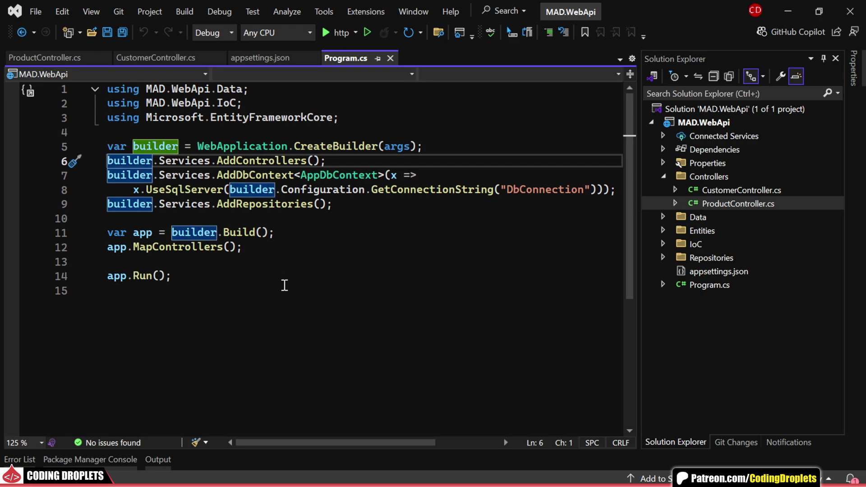
pyautogui.write('//')
pyautogui.click(108, 247)
# - Add app.MapGet("/api/Customer") with a CustomerRepository parameter returning await customerRepository.Get()
pyautogui.press('Return')
pyautogui.press('Return')
pyautogui.write('app.Map')
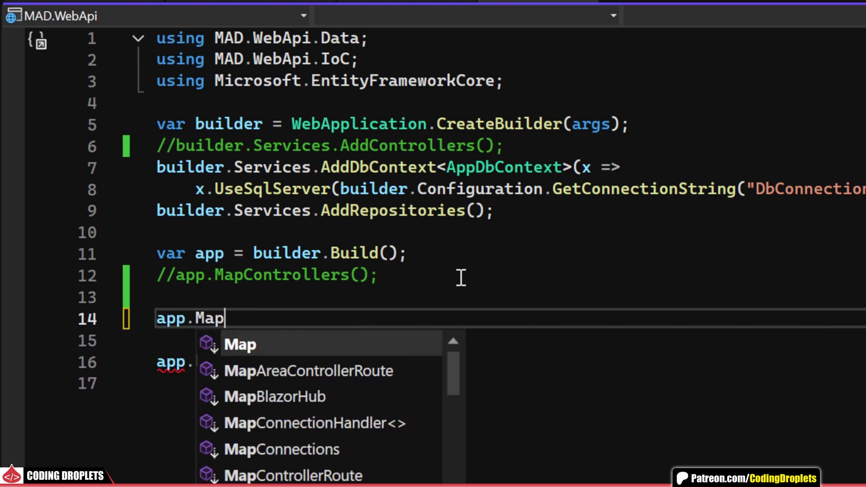
pyautogui.write('Get(')
pyautogui.hotkey('ctrl', 'space')
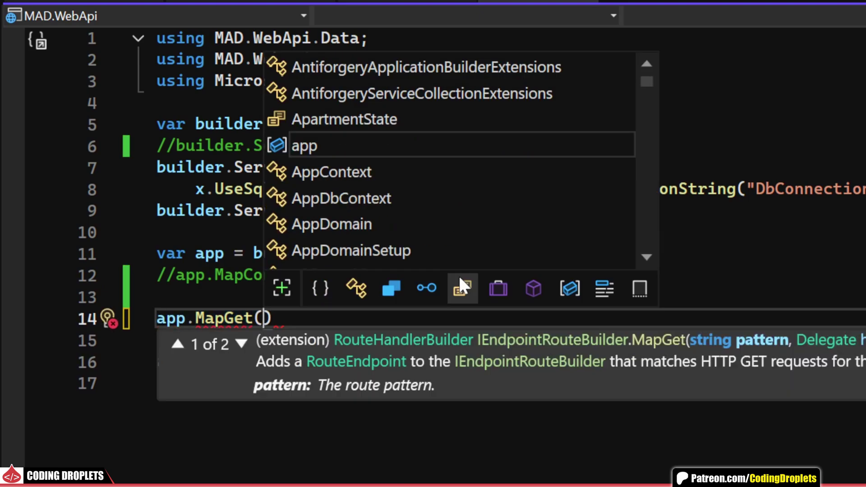
pyautogui.write('"/api/Customer')
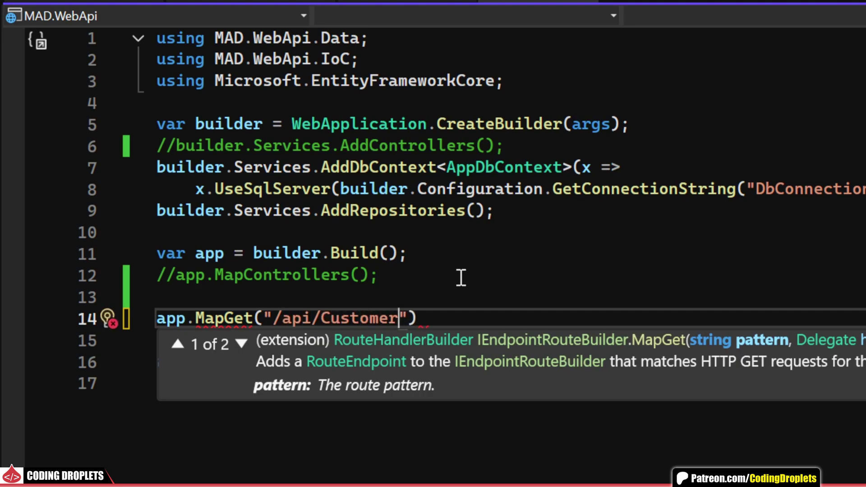
pyautogui.write('", async ')
pyautogui.write('(')
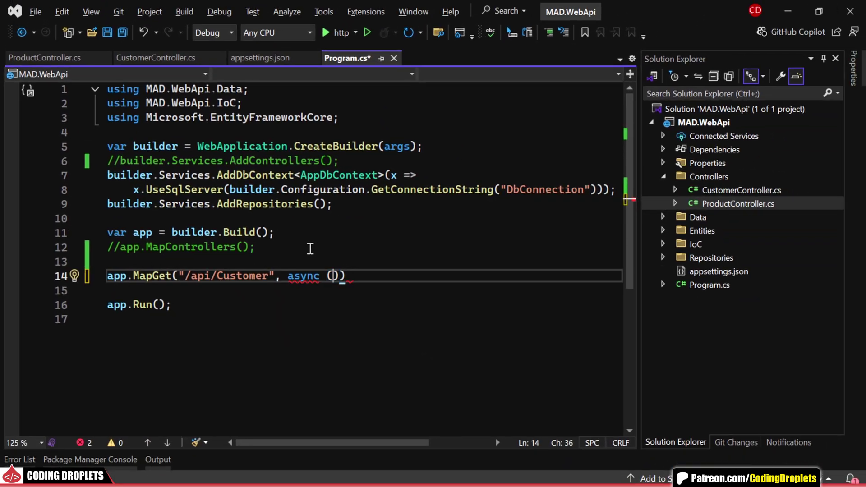
pyautogui.write('Customer')
pyautogui.press('Down')
pyautogui.press('Down')
pyautogui.press('Tab')
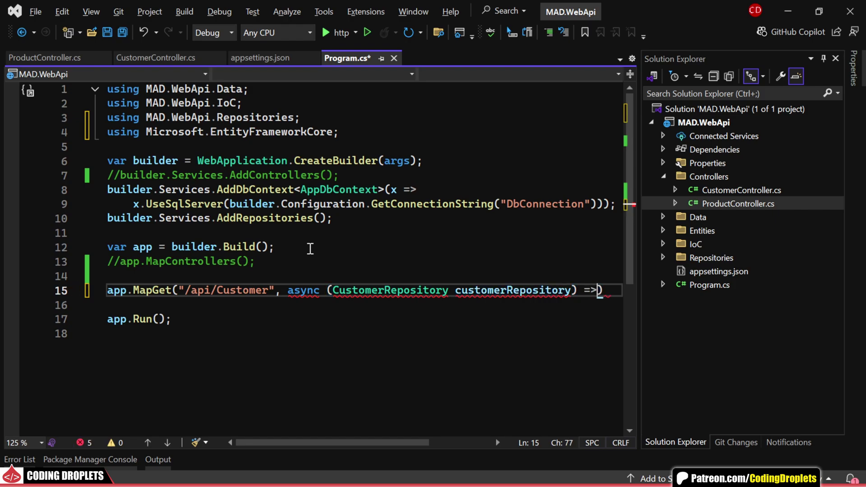
pyautogui.press('Return')
pyautogui.write('{')
pyautogui.press('Return')
pyautogui.write(';return await customerRepository.Get()')
pyautogui.write(';')
pyautogui.click(663, 256)
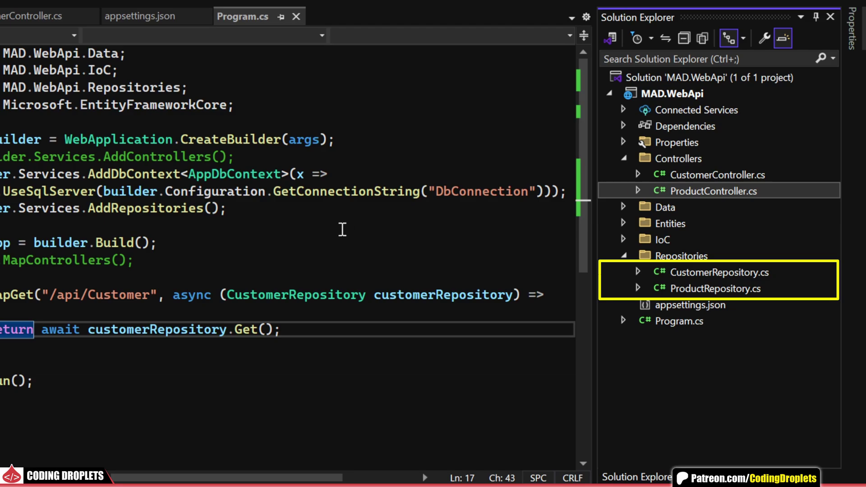
pyautogui.click(293, 218)
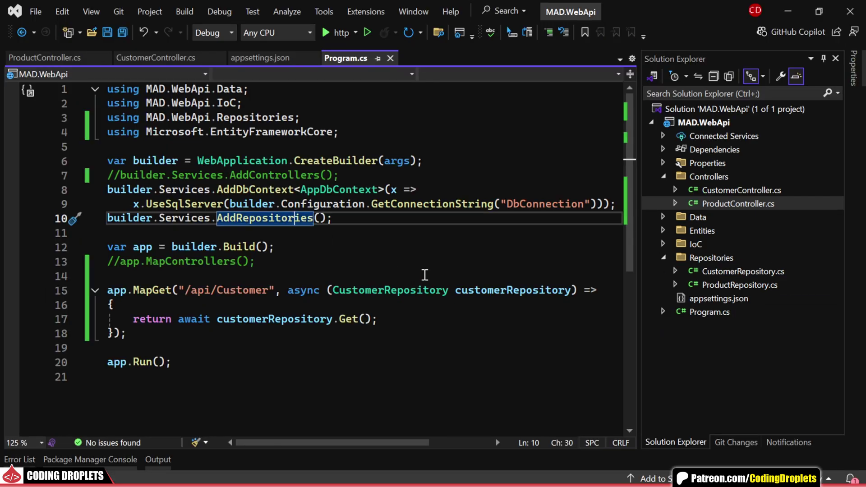
pyautogui.press('F12')
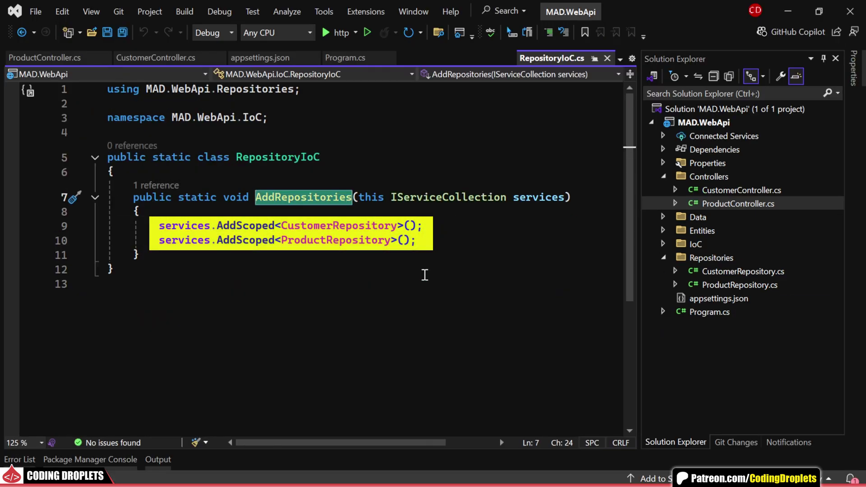
pyautogui.middleClick(524, 60)
pyautogui.click(389, 325)
pyautogui.scroll(-3, 390, 325)
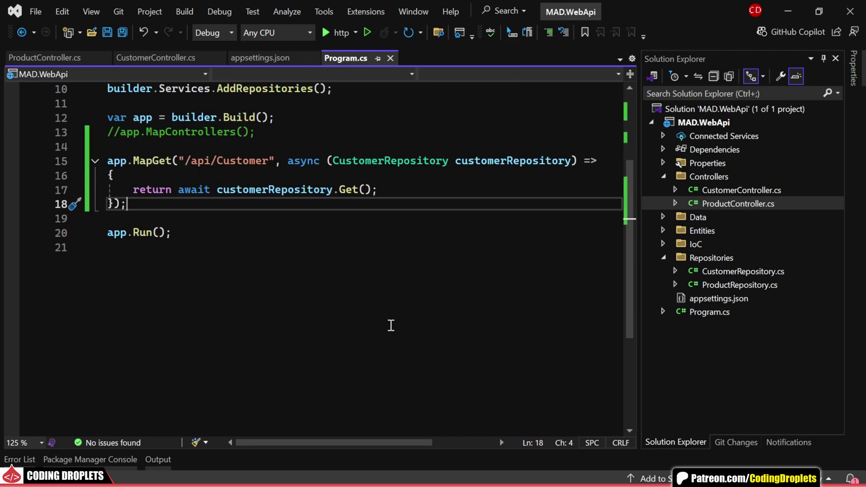
pyautogui.click(163, 60)
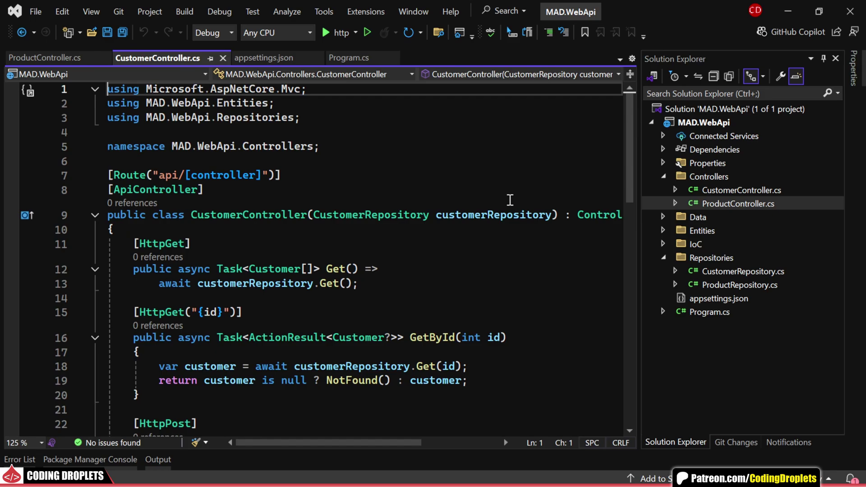
pyautogui.scroll(-2, 510, 199)
pyautogui.scroll(-1, 509, 200)
pyautogui.scroll(-1, 508, 203)
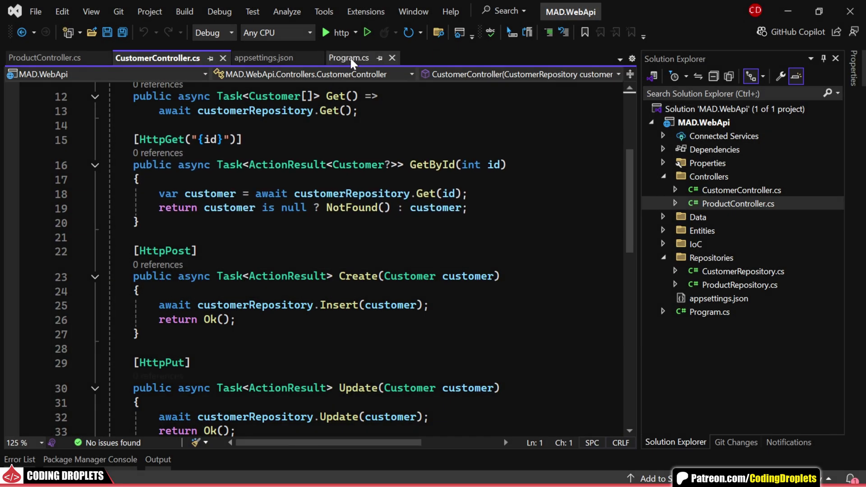
pyautogui.click(351, 57)
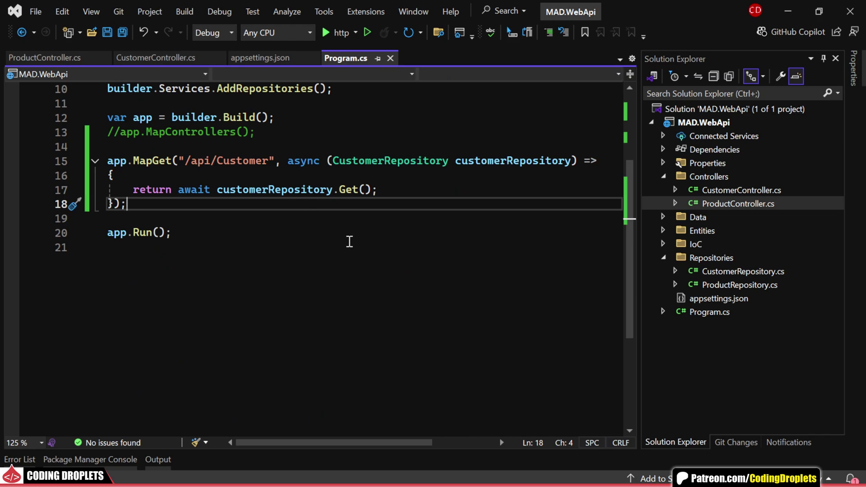
# - Add app.MapGet("/api/Customer/{id:int}") taking id and CustomerRepository, fetching the customer by id
pyautogui.press('Return')
pyautogui.press('Return')
pyautogui.write('app.MapGet(')
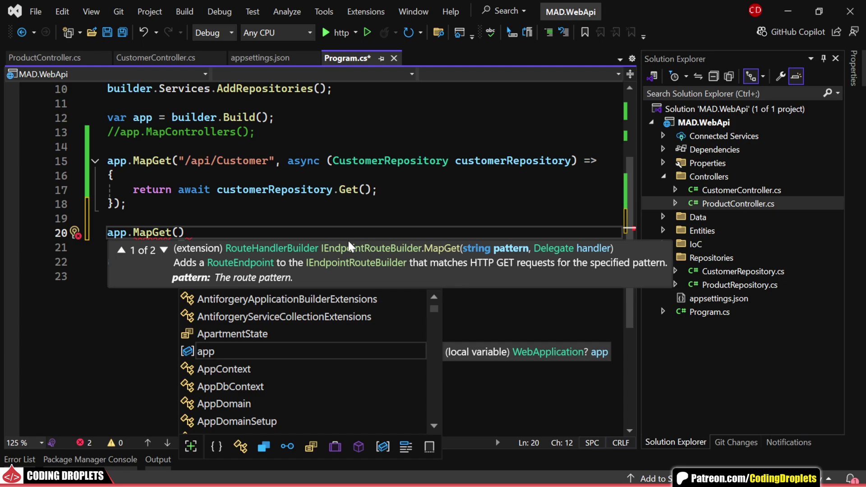
pyautogui.write('"/api/Customer/{id')
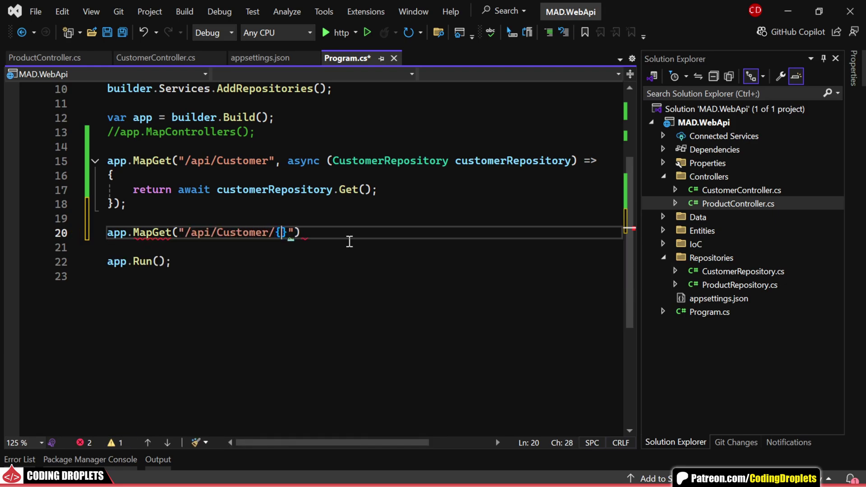
pyautogui.write(':int')
pyautogui.press('Right')
pyautogui.press('Right')
pyautogui.write(', async (int id, Custom')
pyautogui.press('Tab')
pyautogui.write('customerRepositor')
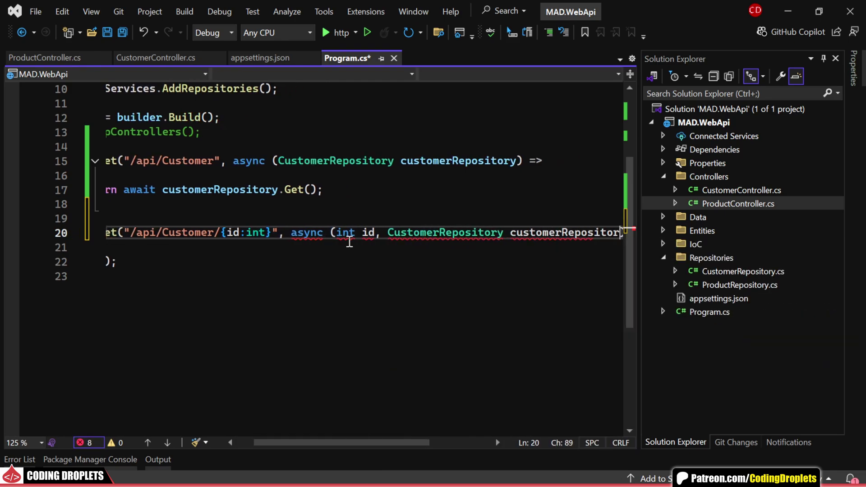
pyautogui.write('y) =>')
pyautogui.press('Return')
pyautogui.write('{')
pyautogui.press('Return')
pyautogui.write('var customer ')
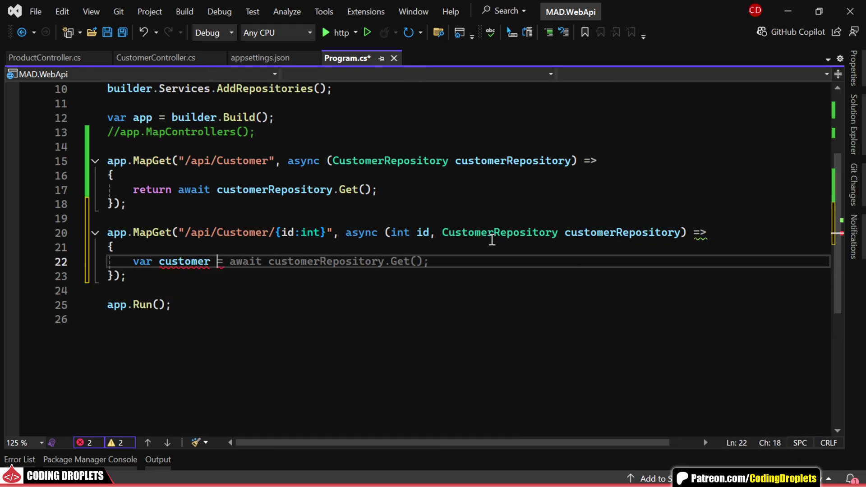
pyautogui.write('= await customerRepository.Get(id);')
pyautogui.press('Return')
pyautogui.write('customer is null ?')
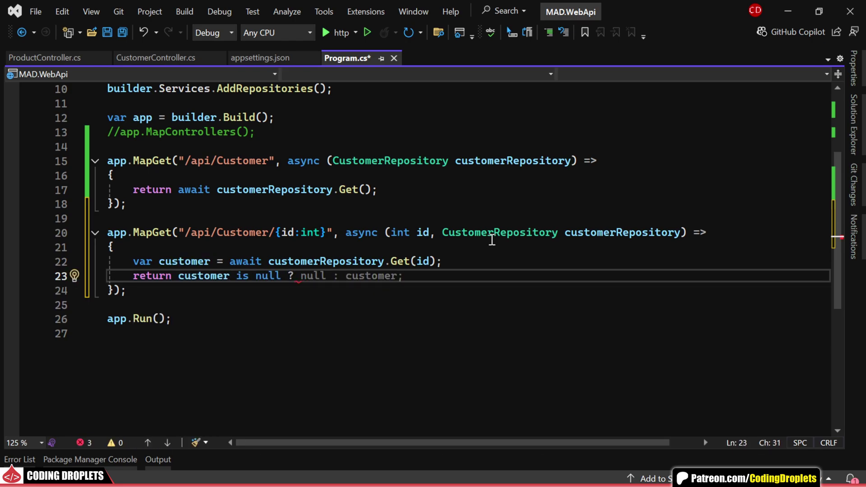
pyautogui.write('Results.')
pyautogui.write('N')
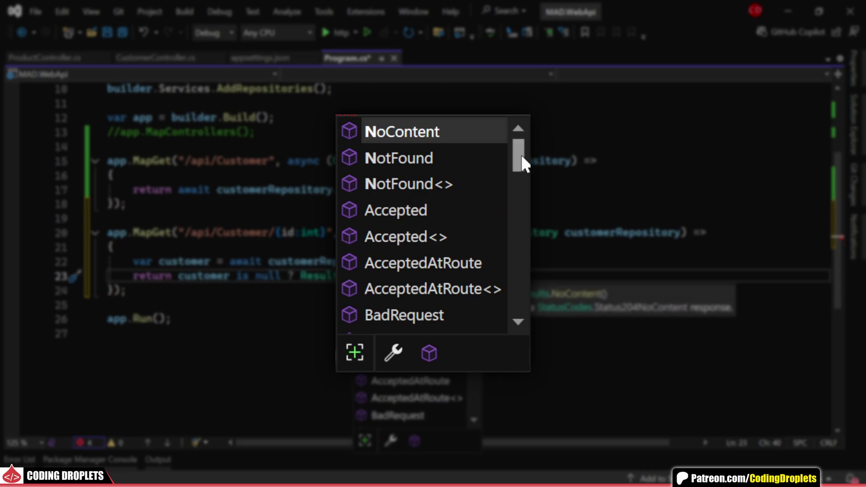
pyautogui.moveTo(521, 157); pyautogui.dragTo(517, 282)
pyautogui.scroll(7, 517, 279)
pyautogui.scroll(5, 517, 279)
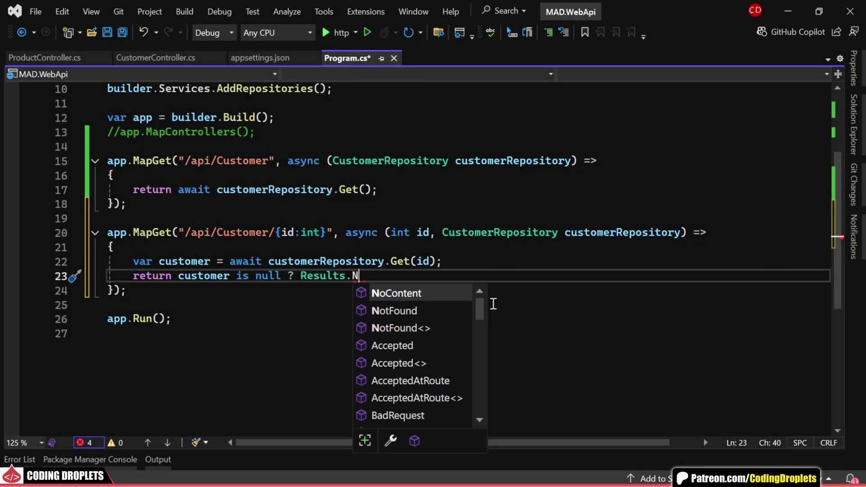
# - Return Results.NotFound() for a missing customer, otherwise Results.Ok(customer)
pyautogui.press('Down')
pyautogui.press('Tab')
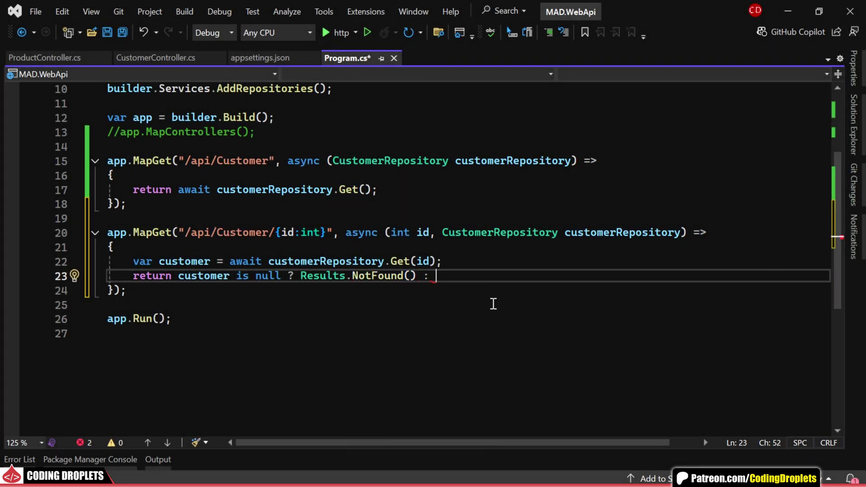
pyautogui.write('Res')
pyautogui.press('Tab')
pyautogui.write('.O')
pyautogui.press('Tab')
pyautogui.press('Tab')
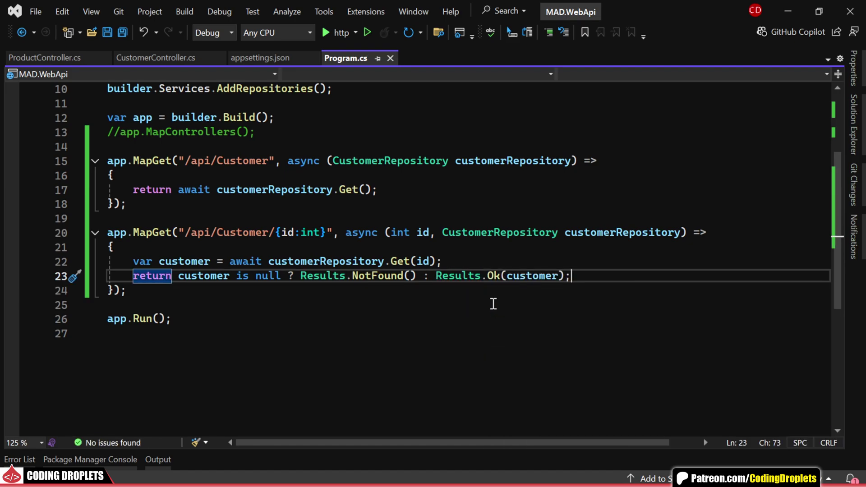
# - Add a MapPost customer endpoint calling Insert(customer) and returning Results.Ok()
pyautogui.press('Down')
pyautogui.press('Return')
pyautogui.press('Return')
pyautogui.scroll(-1, 388, 294)
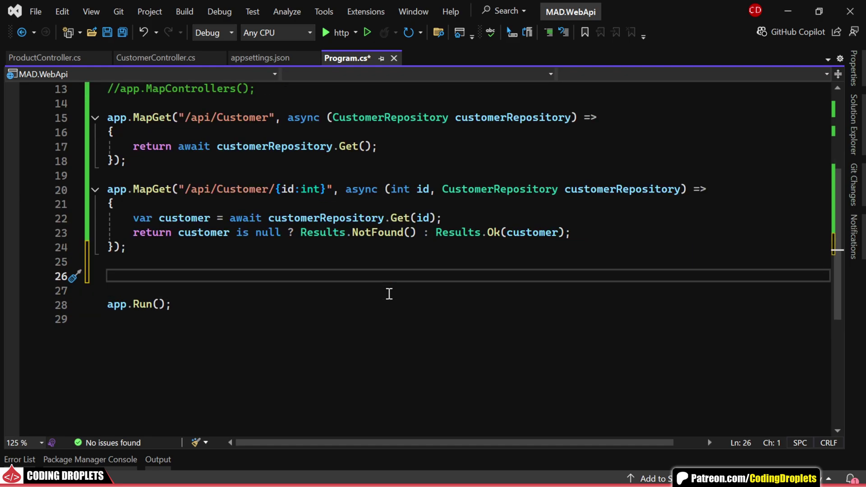
pyautogui.scroll(-1, 357, 255)
pyautogui.write('app.MapPost("/api/Customer", async () => { }')
pyautogui.press('Left')
pyautogui.press('Left')
pyautogui.press('Left')
pyautogui.write('Customer')
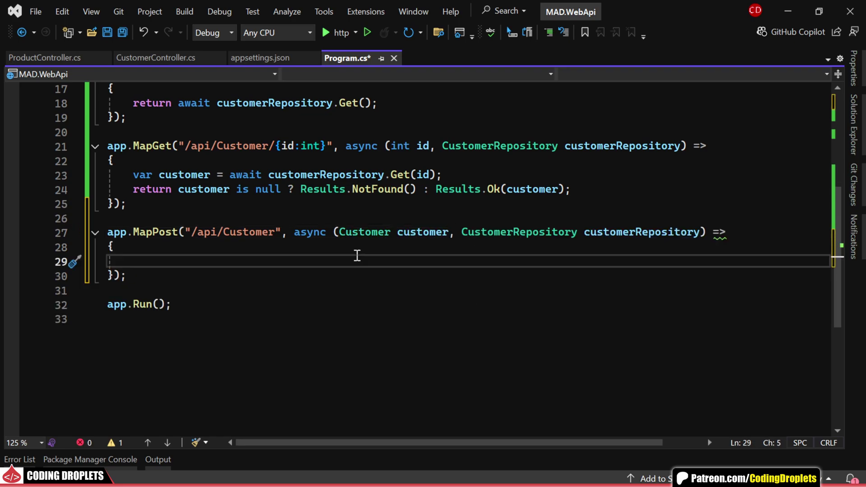
pyautogui.write('await customerRepository.Insert')
pyautogui.press('Tab')
pyautogui.press('Return')
pyautogui.write('return Results.Ok();')
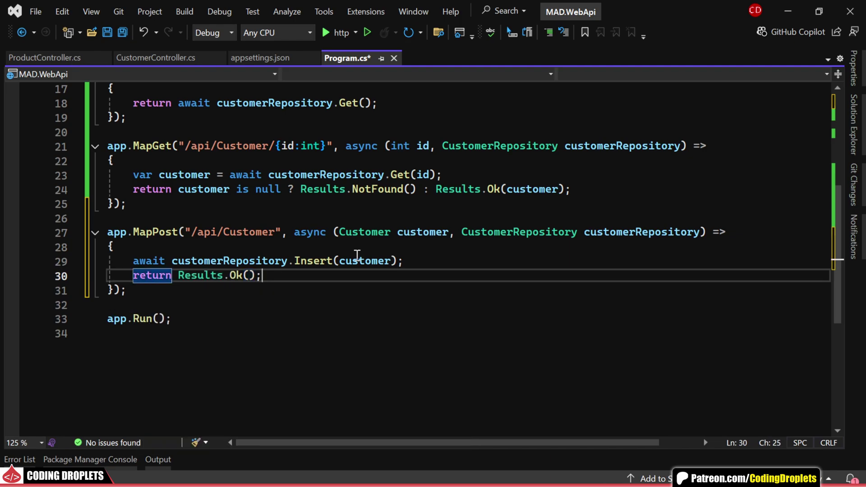
# - Add a MapPut customer endpoint calling Update(customer) and returning Results.Ok()
pyautogui.press('Down')
pyautogui.press('Return')
pyautogui.press('Return')
pyautogui.scroll(-2, 356, 255)
pyautogui.write('app.')
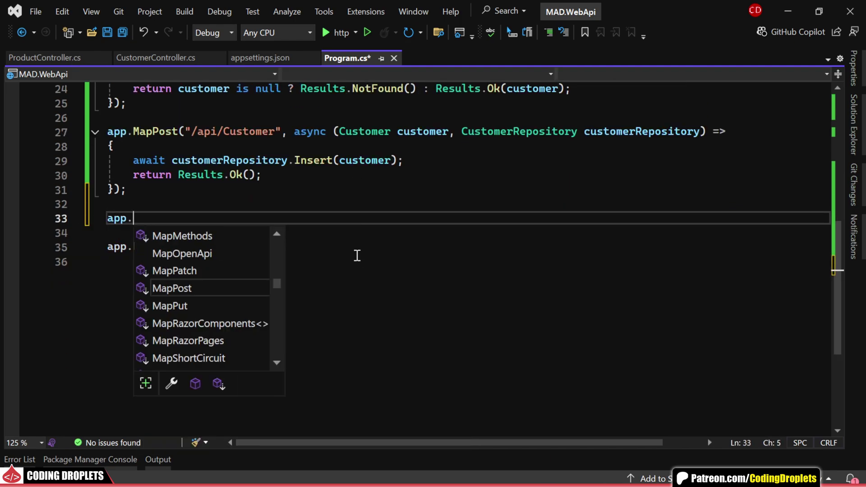
pyautogui.write('MapPu')
pyautogui.press('Tab')
pyautogui.write('await')
pyautogui.press('Tab')
pyautogui.press('Return')
pyautogui.write('return Results.Ok();')
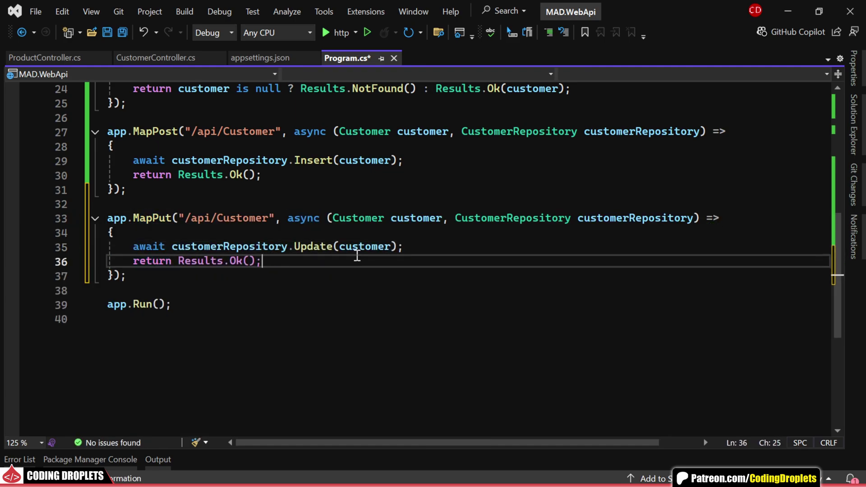
pyautogui.scroll(-1, 356, 255)
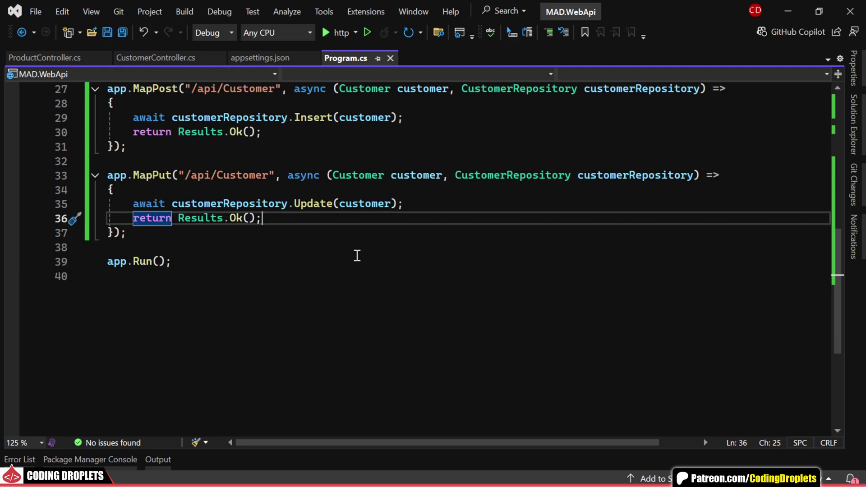
# - Add a MapDelete /api/Customer/{id:int} endpoint calling Delete and returning Results.Ok()
pyautogui.press('Down')
pyautogui.press('Return')
pyautogui.press('Return')
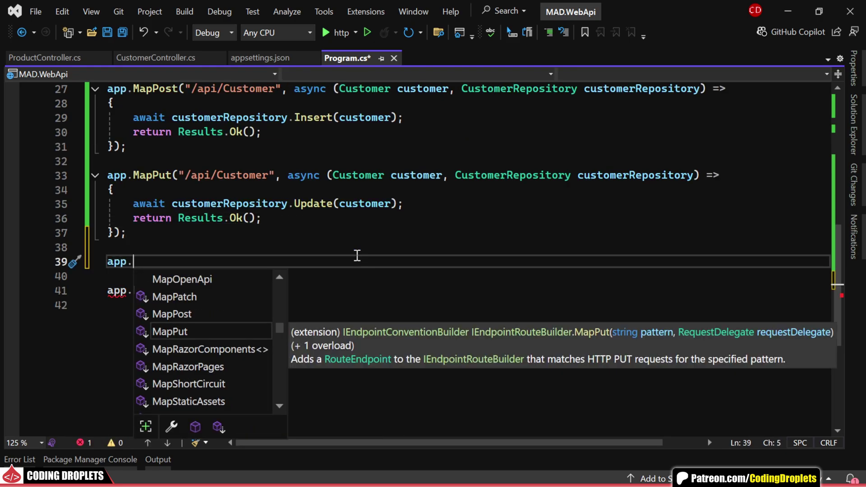
pyautogui.write('MapDee')
pyautogui.press('BackSpace')
pyautogui.write('("/api/Customer/')
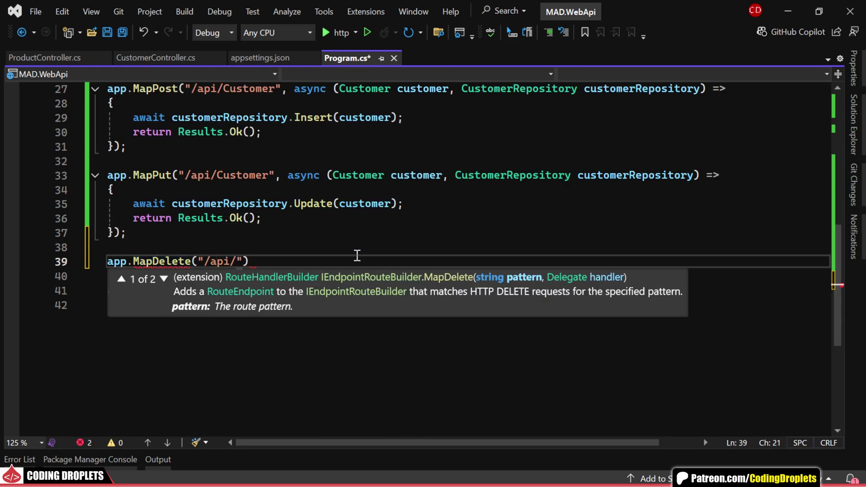
pyautogui.write('{id:int}", async (int id, CustomerRepository customerRepository) =>')
pyautogui.press('Return')
pyautogui.write('{')
pyautogui.press('Return')
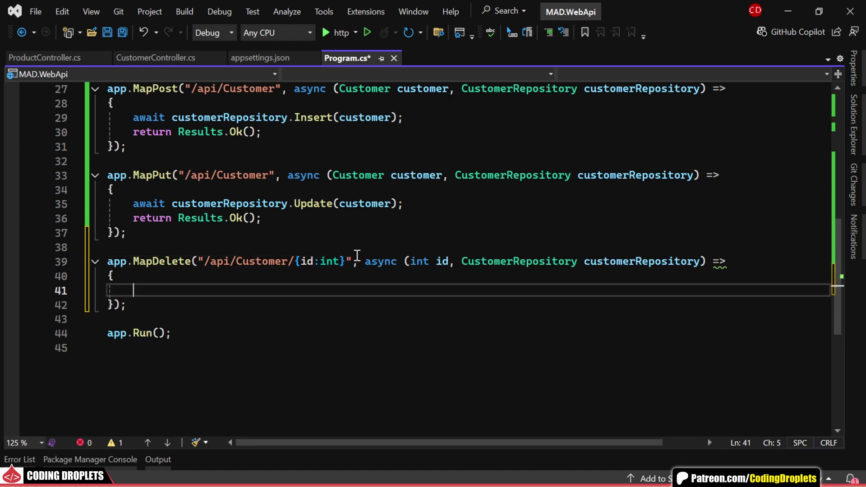
pyautogui.write('await customerRepository.Delete(id);')
pyautogui.press('Return')
pyautogui.write('return Results.Ok();')
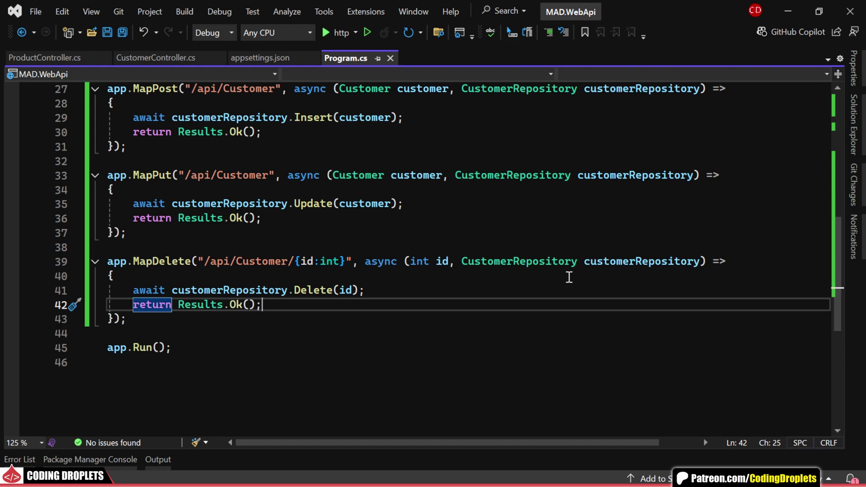
pyautogui.scroll(1, 523, 301)
pyautogui.scroll(2, 523, 303)
pyautogui.scroll(2, 523, 302)
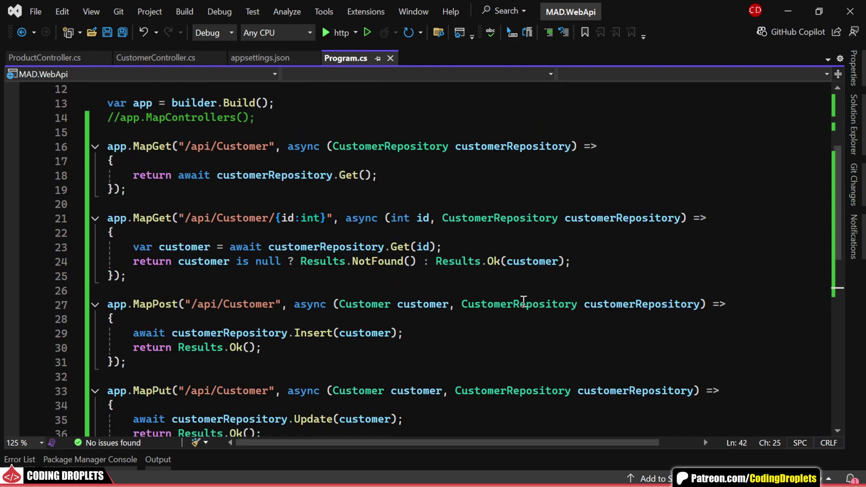
pyautogui.scroll(1, 522, 302)
# - Send 01 - Get in Postman and query the customer table's top rows
pyautogui.click(145, 139)
pyautogui.hotkey('ctrl', 'Return')
pyautogui.click(136, 139)
pyautogui.hotkey('ctrl', 'Return')
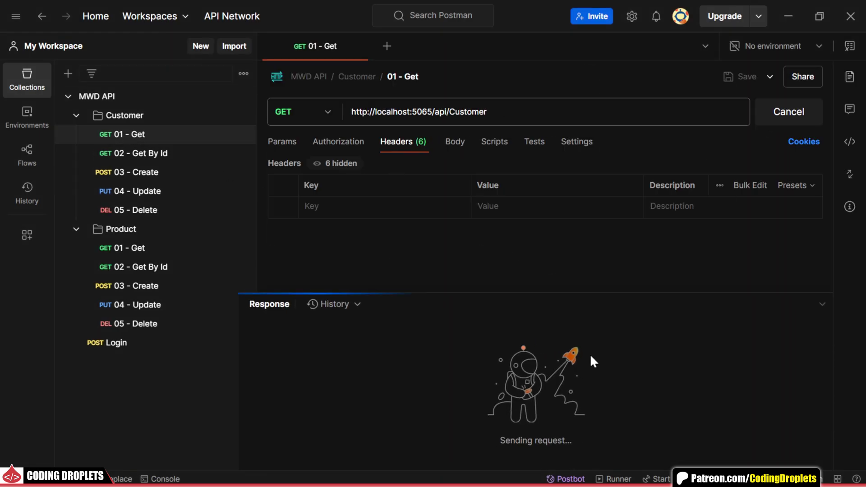
pyautogui.moveTo(372, 248); pyautogui.dragTo(478, 298)
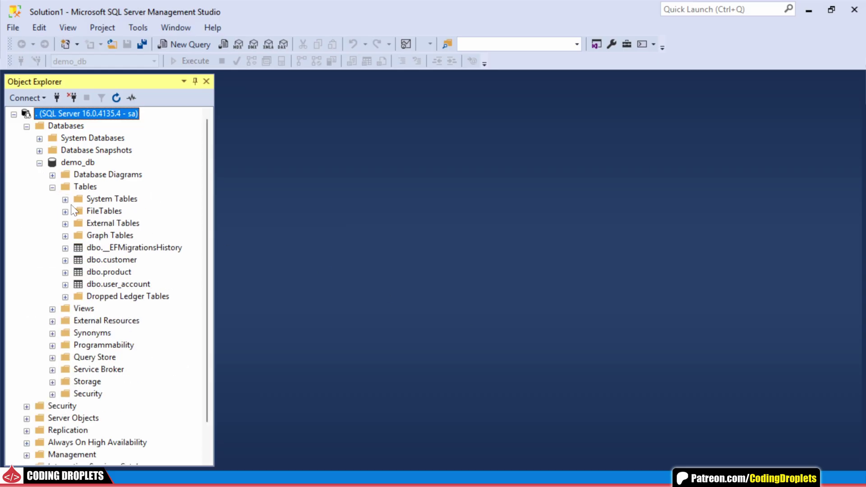
pyautogui.rightClick(112, 261)
pyautogui.click(156, 222)
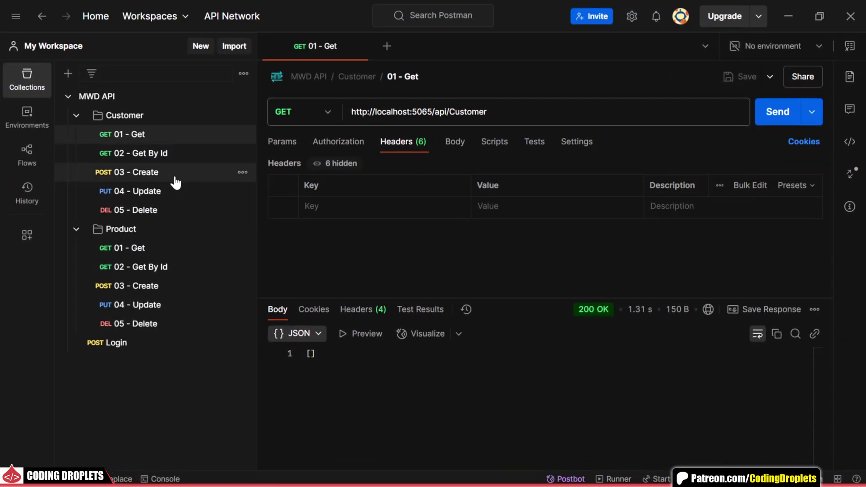
pyautogui.click(175, 181)
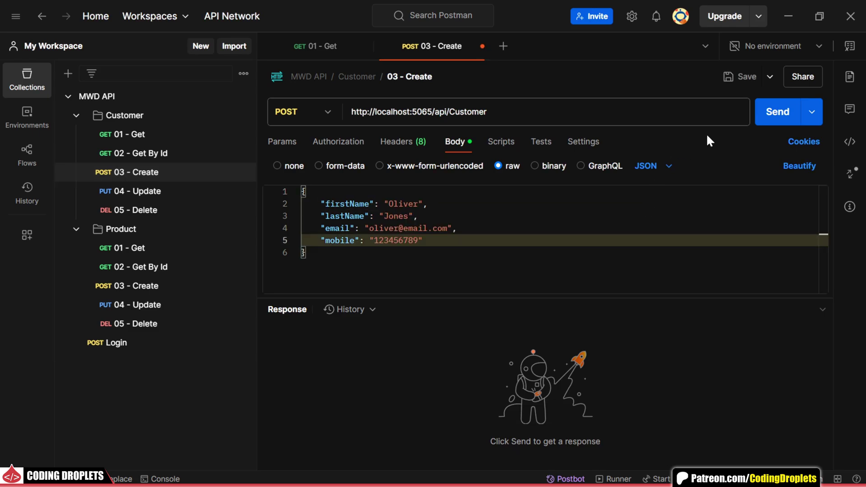
pyautogui.click(772, 113)
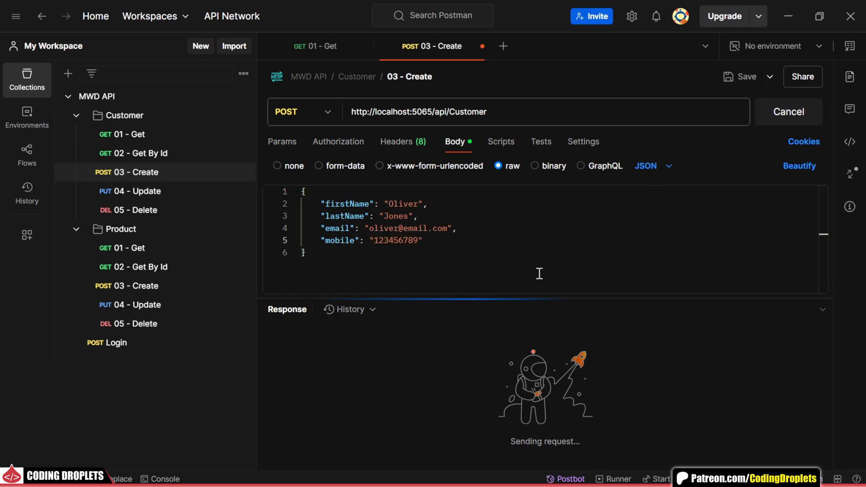
pyautogui.click(331, 50)
pyautogui.click(776, 114)
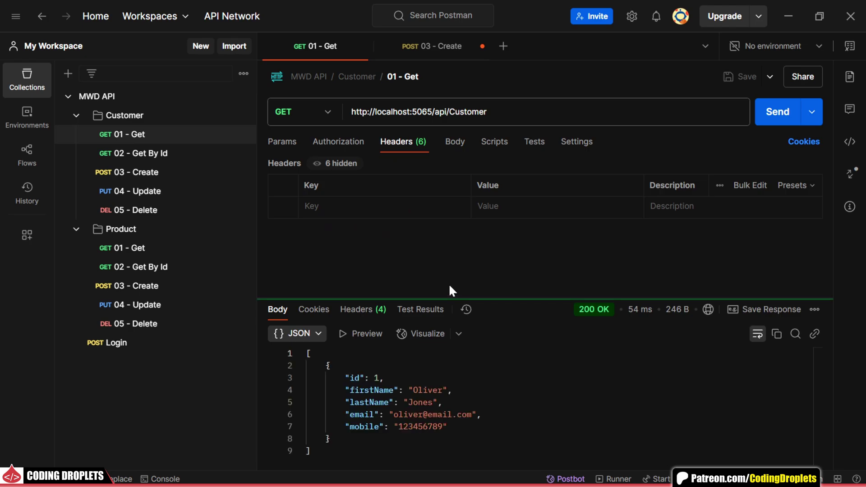
pyautogui.moveTo(504, 297); pyautogui.dragTo(510, 242)
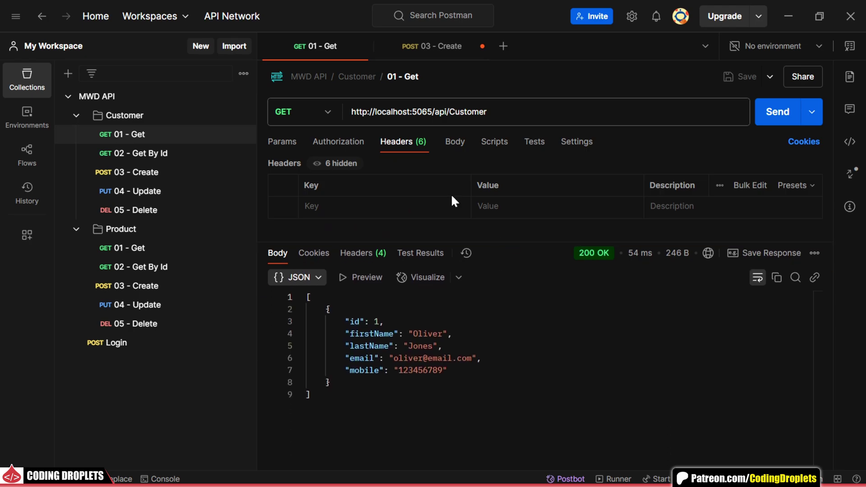
# - Create customer John and resend 01 - Get to list both customers
pyautogui.click(420, 48)
pyautogui.click(776, 111)
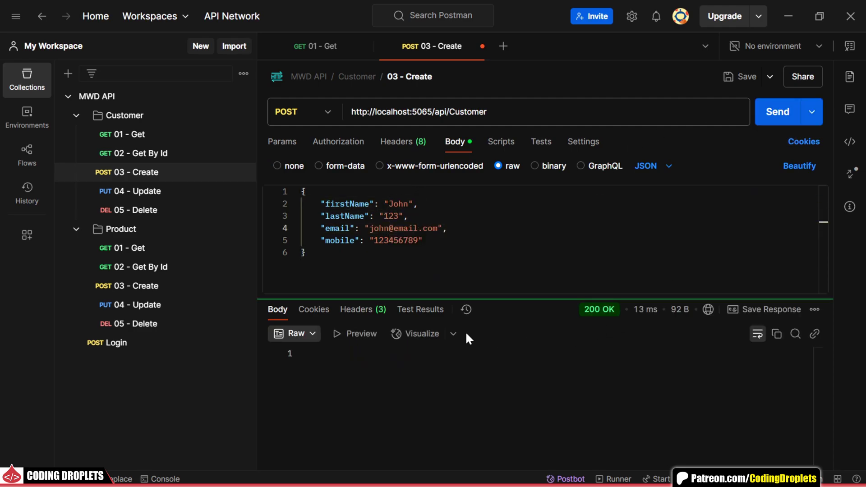
pyautogui.click(328, 47)
pyautogui.click(792, 111)
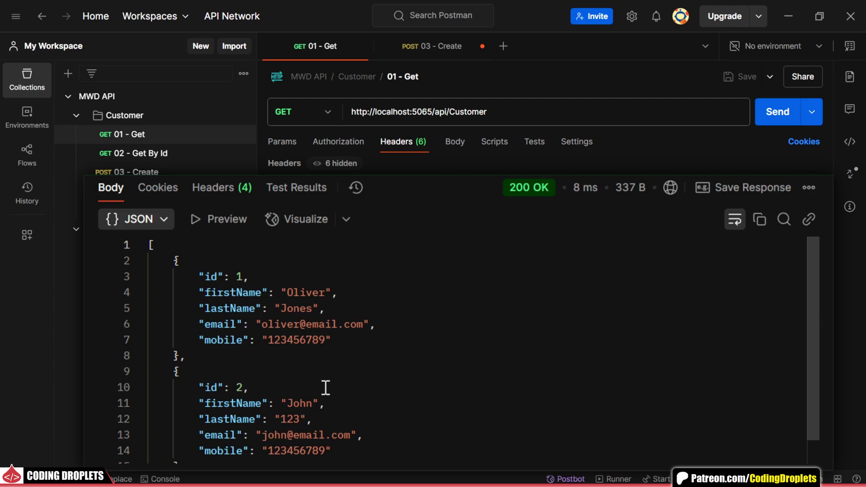
# - Fetch customer 1 by id, update it to Peter 001, and relist customers
pyautogui.click(163, 154)
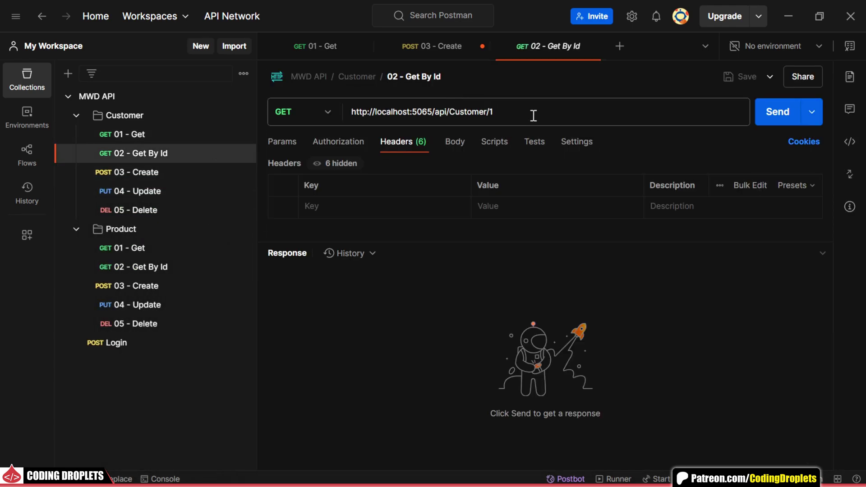
pyautogui.click(780, 116)
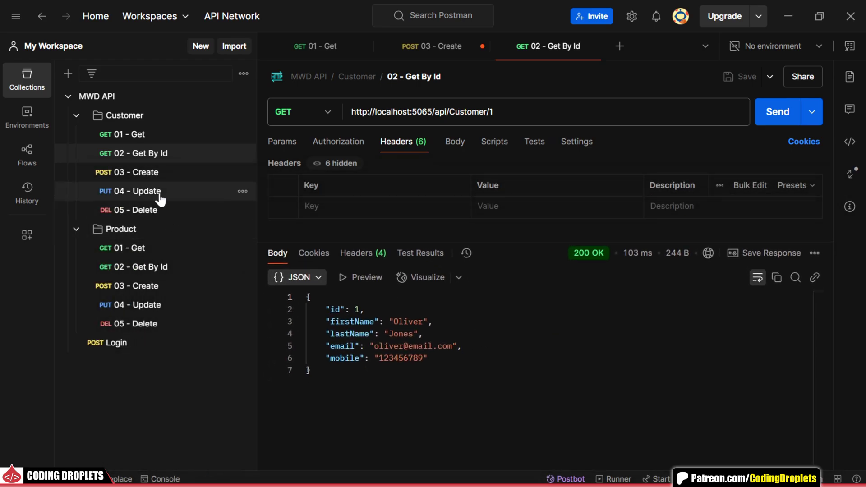
pyautogui.click(159, 196)
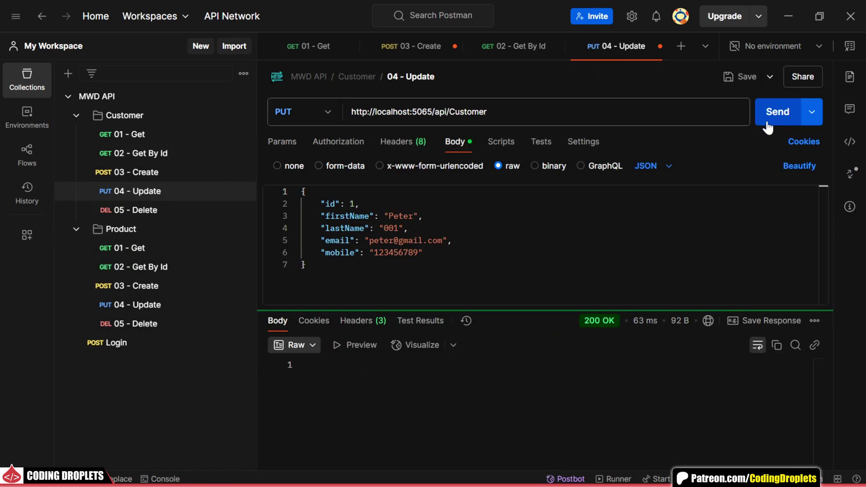
pyautogui.click(315, 45)
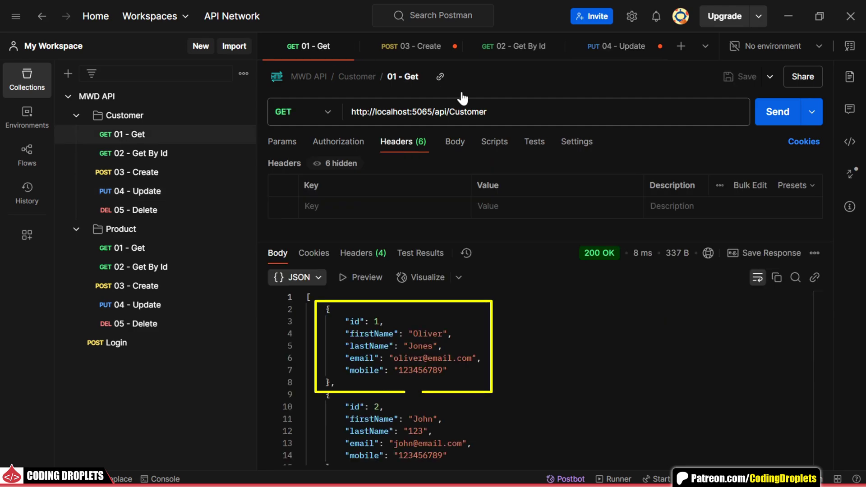
pyautogui.click(777, 111)
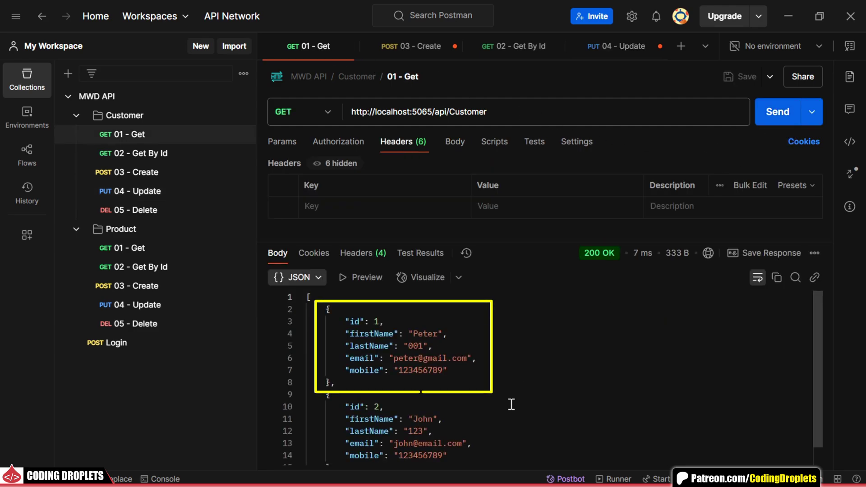
# - Delete customer 1 and resend 01 - Get, leaving only John (id 2)
pyautogui.click(135, 210)
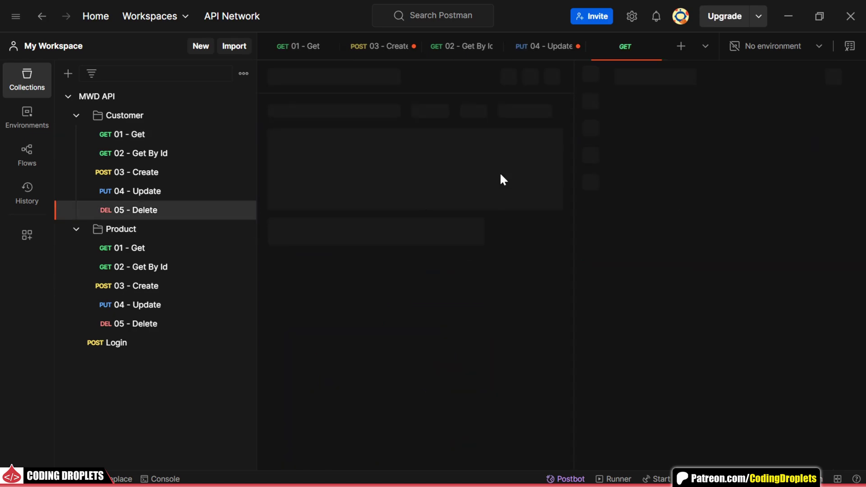
pyautogui.click(772, 122)
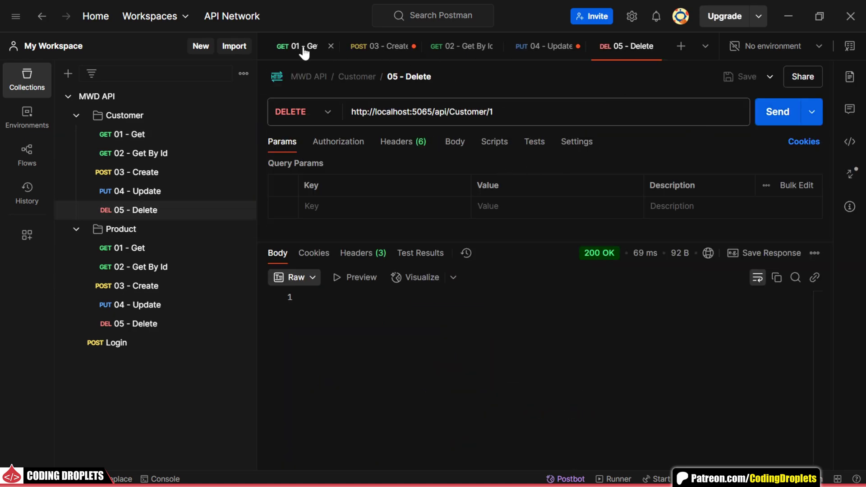
pyautogui.click(304, 49)
pyautogui.click(769, 117)
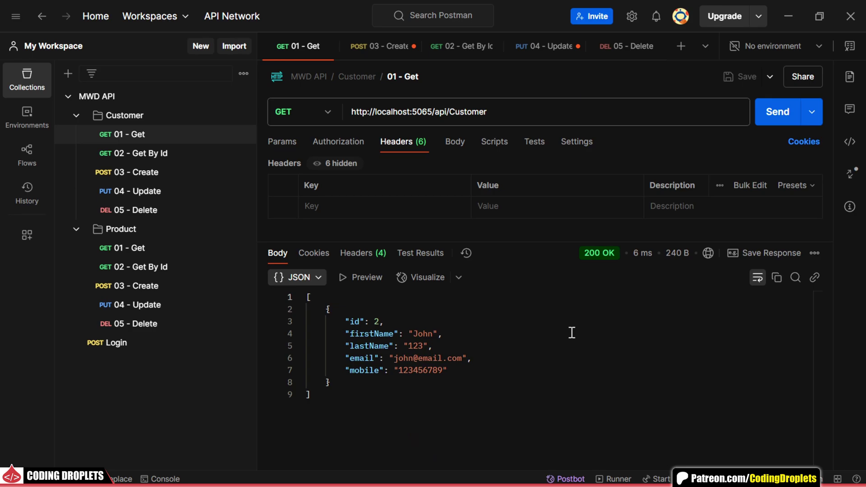
# - Add var customerGroup = app.MapGroup("/api/Customer"); to Program.cs
pyautogui.hotkey('alt', 'Tab')
pyautogui.click(274, 219)
pyautogui.press('Return')
pyautogui.press('Return')
pyautogui.press('Up')
pyautogui.write('app.')
pyautogui.press('Tab')
pyautogui.write('("/api')
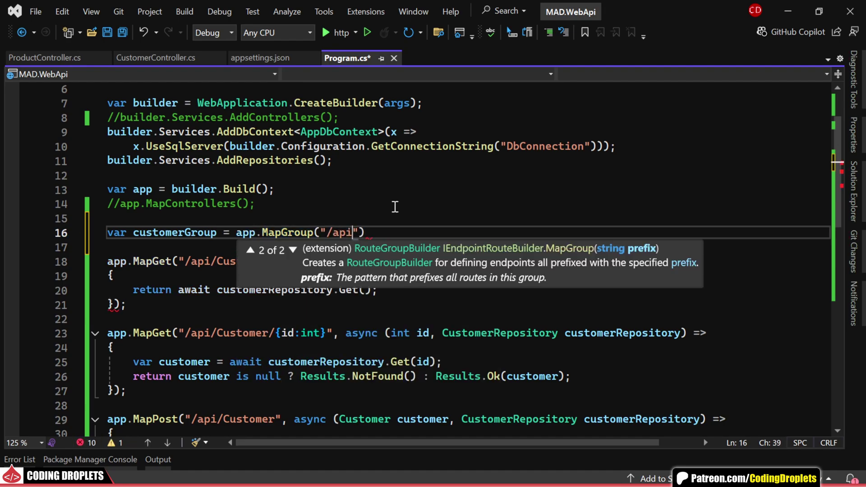
pyautogui.press('End')
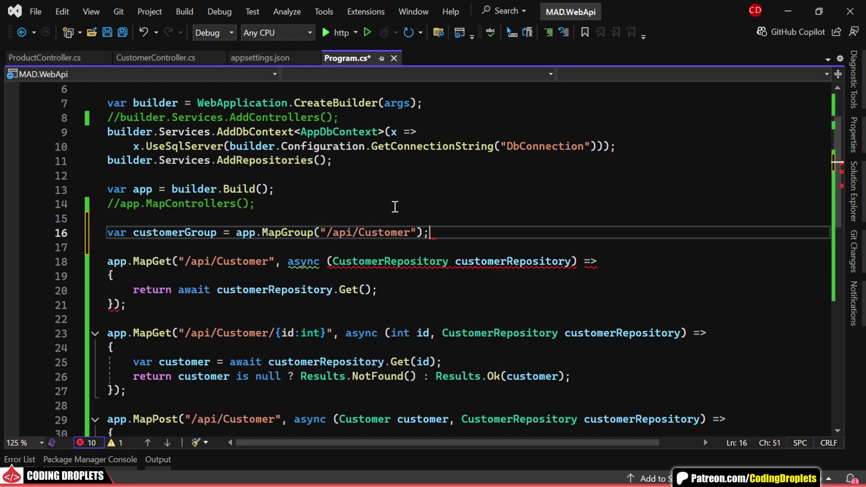
# - Switch the list endpoint to customerGroup with an empty route and remove the blank line
pyautogui.doubleClick(182, 233)
pyautogui.hotkey('ctrl', 'c')
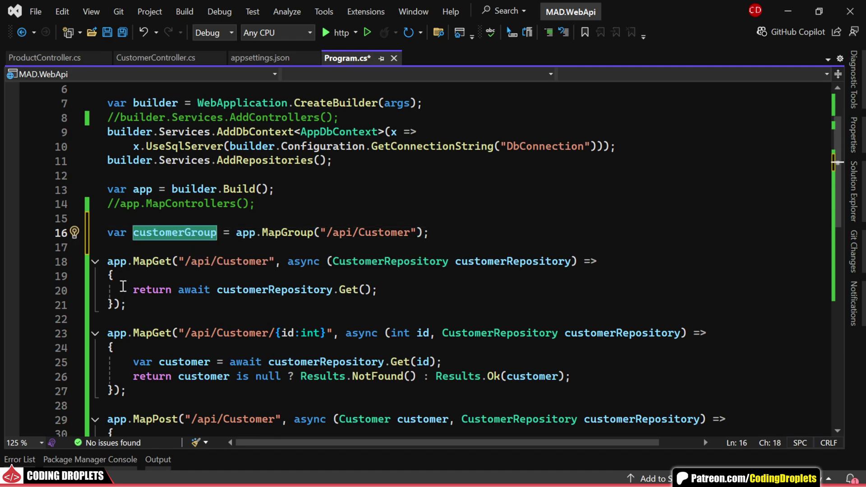
pyautogui.doubleClick(118, 262)
pyautogui.hotkey('ctrl', 'v')
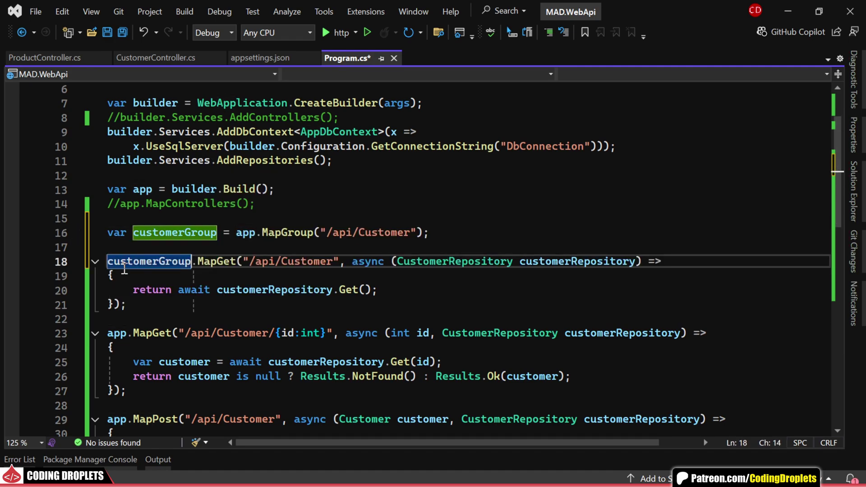
pyautogui.click(250, 264)
pyautogui.keyDown('shift'); pyautogui.click(332, 263); pyautogui.keyUp('shift')
pyautogui.press('Delete')
pyautogui.click(310, 250)
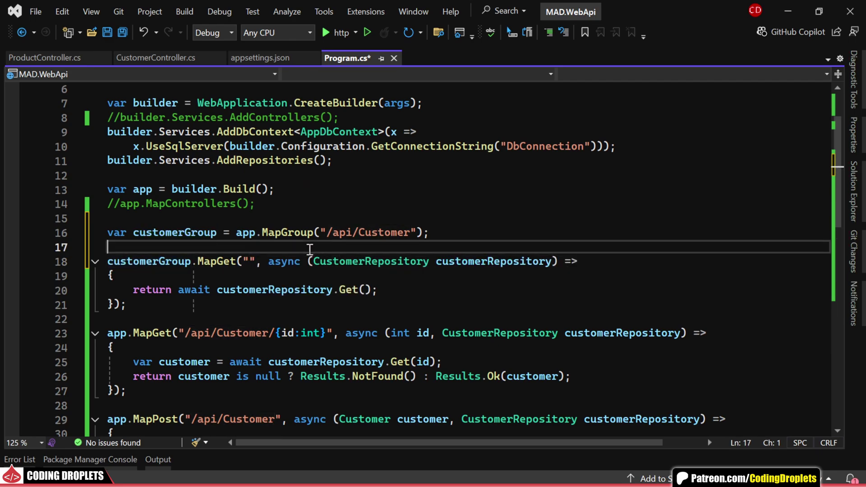
pyautogui.press('BackSpace')
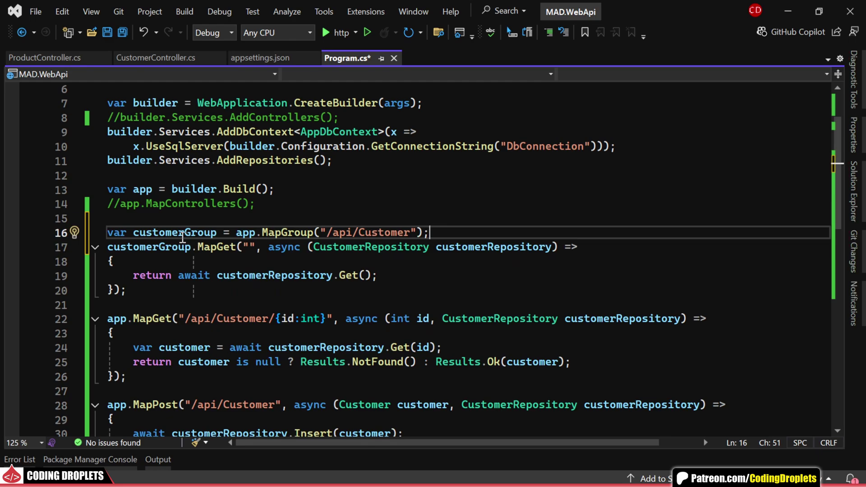
# - Switch the get-by-id endpoint to customerGroup with route {id:int}
pyautogui.doubleClick(117, 318)
pyautogui.write('customerGroup')
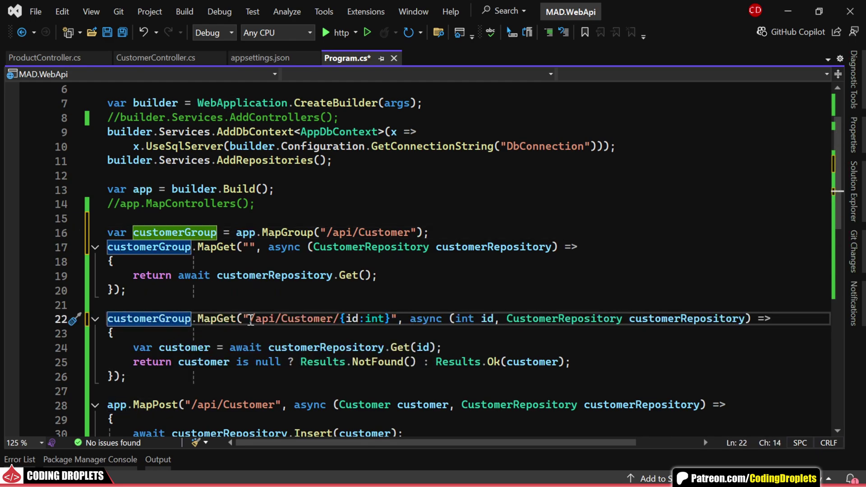
pyautogui.click(248, 318)
pyautogui.keyDown('shift'); pyautogui.click(338, 318); pyautogui.keyUp('shift')
pyautogui.press('BackSpace')
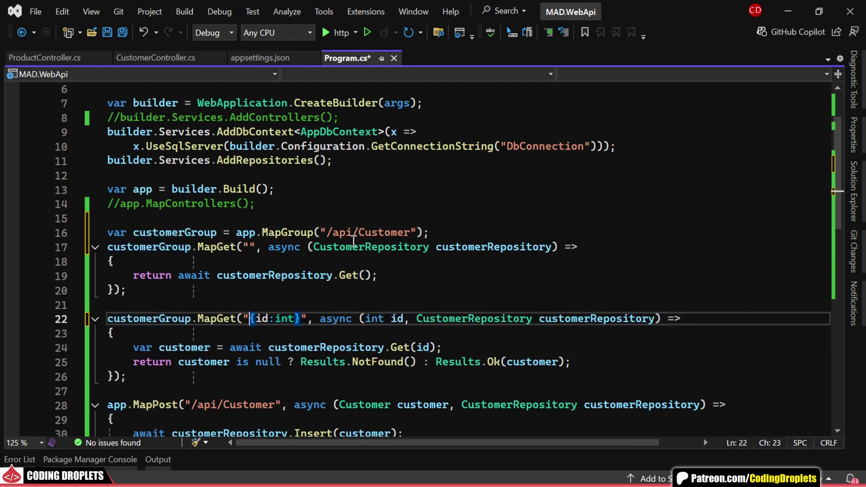
pyautogui.scroll(-1, 162, 301)
# - Move the create, update and delete endpoints onto customerGroup with relative routes and save
pyautogui.doubleClick(117, 359)
pyautogui.write('customerGroup')
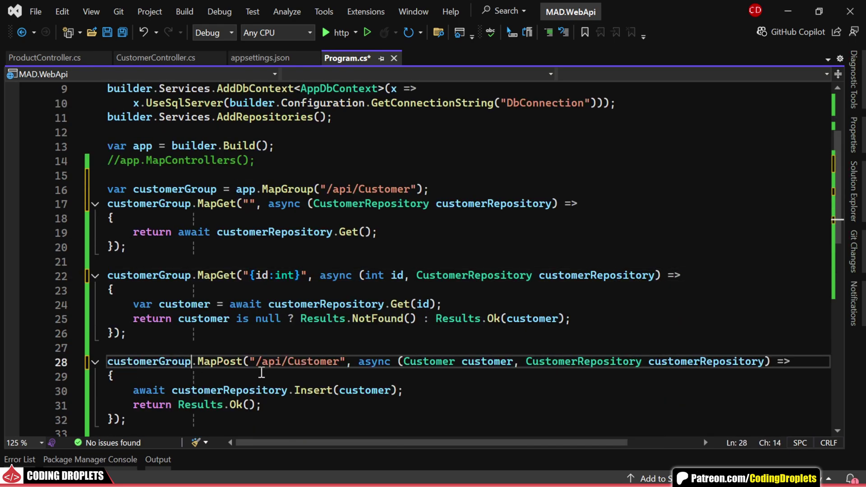
pyautogui.moveTo(252, 360); pyautogui.dragTo(338, 362)
pyautogui.press('BackSpace')
pyautogui.scroll(-3, 209, 332)
pyautogui.doubleClick(117, 319)
pyautogui.write('customerGroup')
pyautogui.moveTo(250, 319); pyautogui.dragTo(332, 319)
pyautogui.press('BackSpace')
pyautogui.scroll(-1, 140, 350)
pyautogui.scroll(-1, 119, 328)
pyautogui.write('customerGroup')
pyautogui.moveTo(270, 318); pyautogui.dragTo(359, 318)
pyautogui.press('BackSpace')
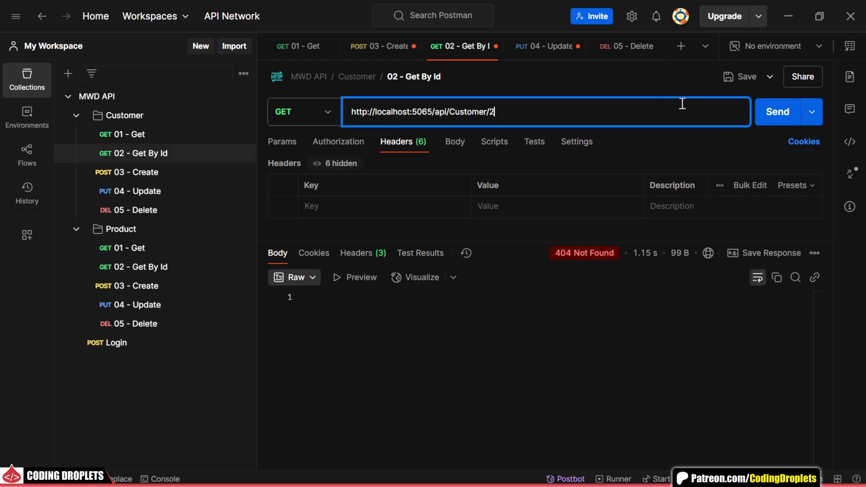
pyautogui.hotkey('ctrl', 'Return')
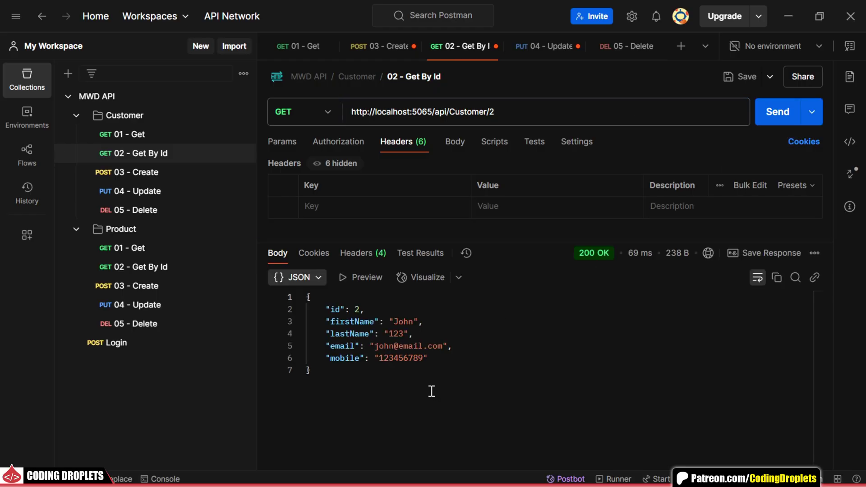
# - Resend the customer list in Postman, then delete all endpoint code from line 16 and save
pyautogui.click(298, 47)
pyautogui.hotkey('ctrl', 'Return')
pyautogui.scroll(7, 121, 281)
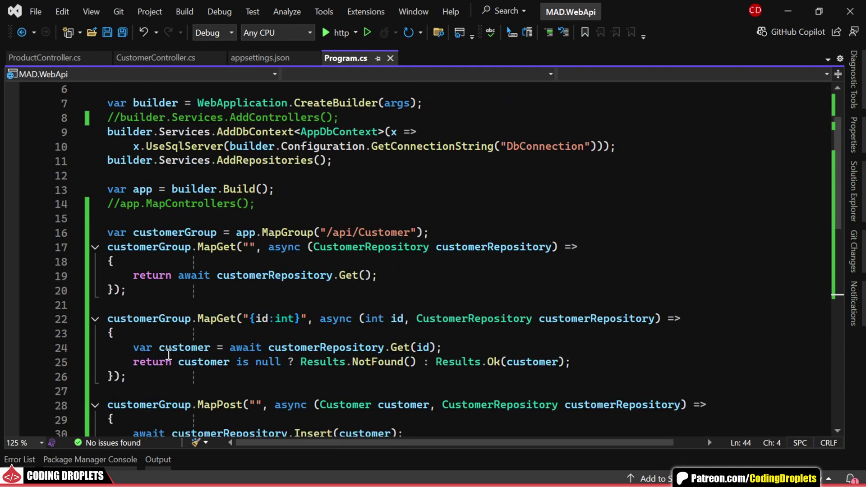
pyautogui.keyDown('shift'); pyautogui.click(106, 277); pyautogui.keyUp('shift')
pyautogui.press('Delete')
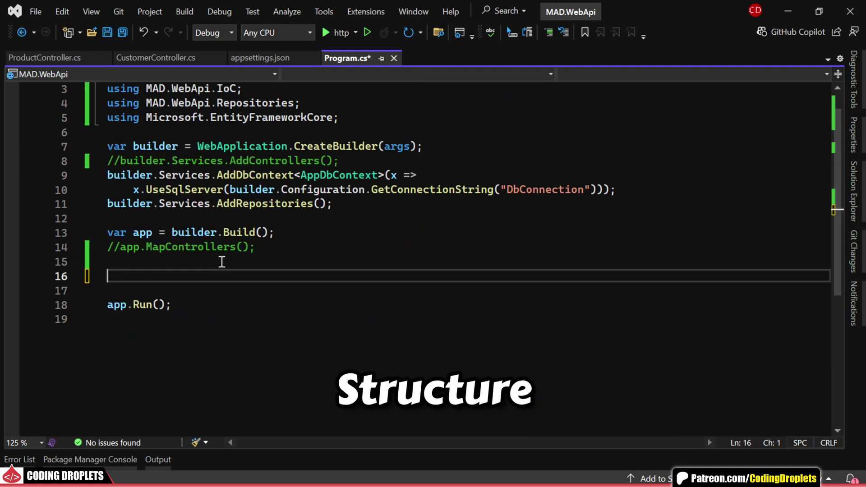
pyautogui.press('BackSpace')
pyautogui.press('BackSpace')
pyautogui.hotkey('ctrl', 's')
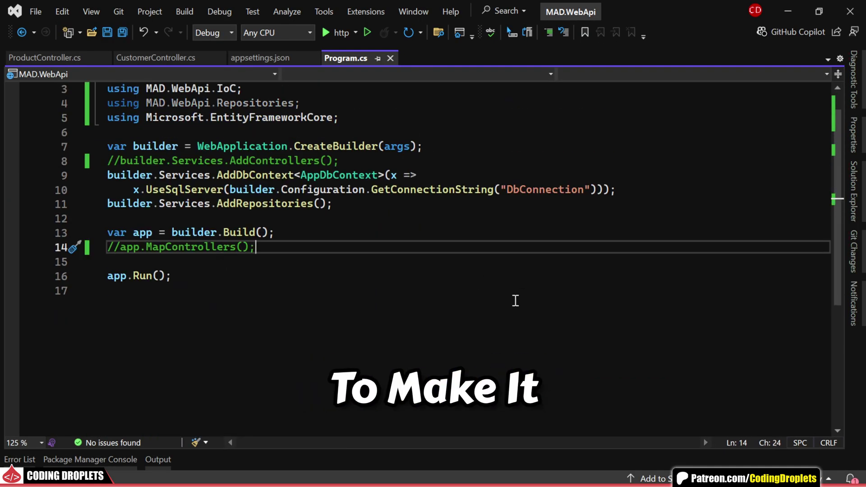
pyautogui.scroll(1, 506, 305)
# - Remove the unnecessary using directives from Program.cs
pyautogui.click(261, 131)
pyautogui.click(86, 133)
pyautogui.click(130, 179)
# - Add a static CustomerEndpoints class in Endpoints with a MapCustomerEndpoints(this WebApplication app) method
pyautogui.click(854, 191)
pyautogui.rightClick(734, 242)
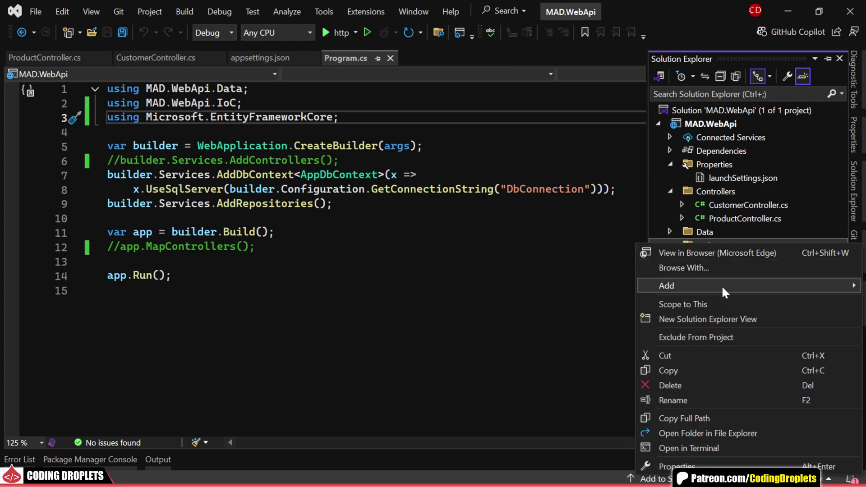
pyautogui.click(584, 266)
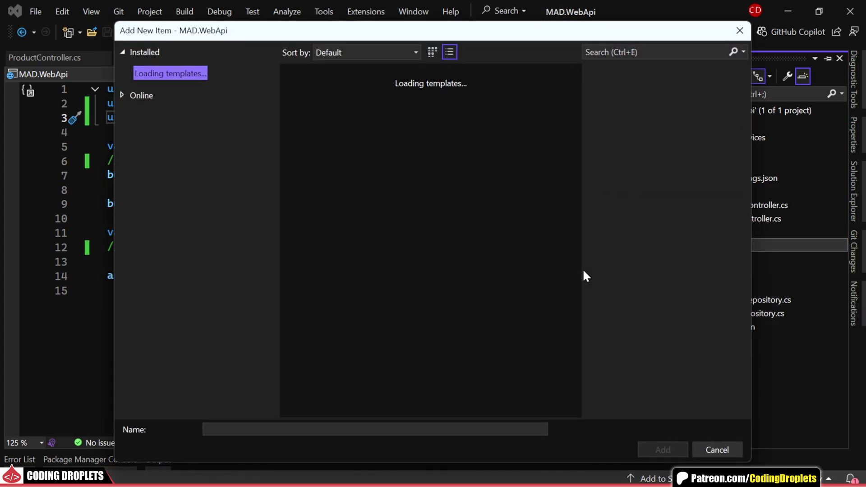
pyautogui.write('CustomerEndpoints')
pyautogui.press('Return')
pyautogui.write('public static void MapCust')
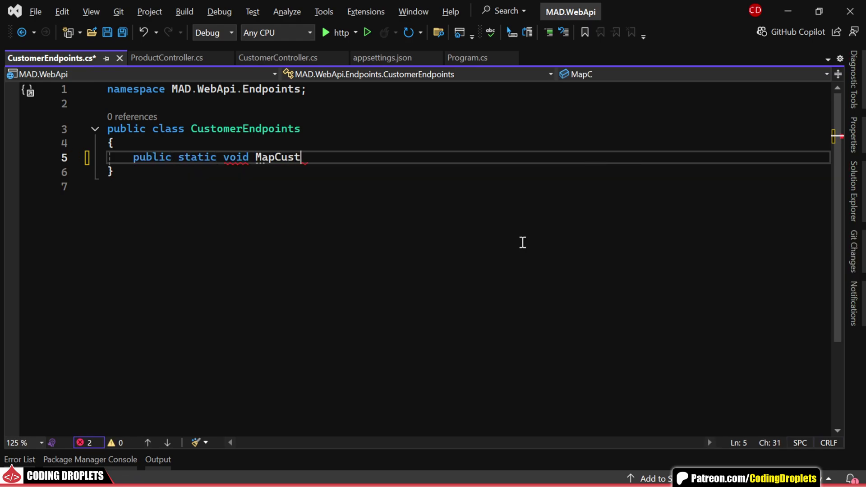
pyautogui.write('nts(){')
pyautogui.press('Return')
pyautogui.click(152, 129)
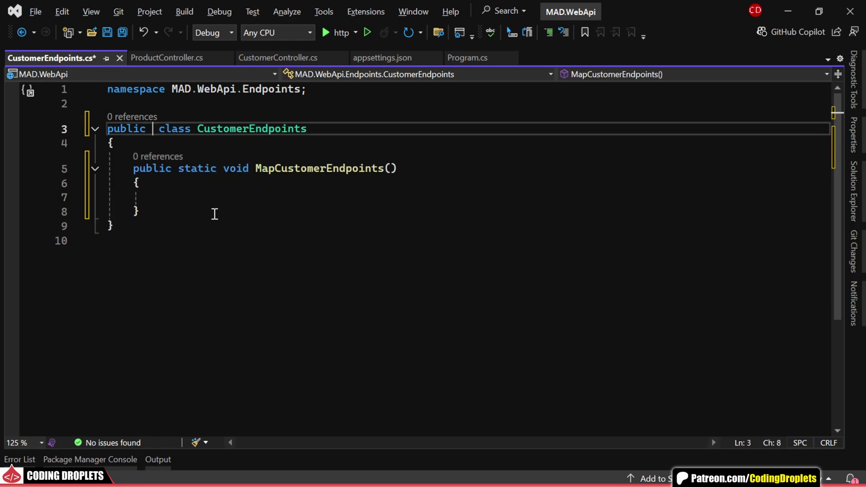
pyautogui.write('static')
pyautogui.click(390, 168)
pyautogui.write('this WebApplication ap')
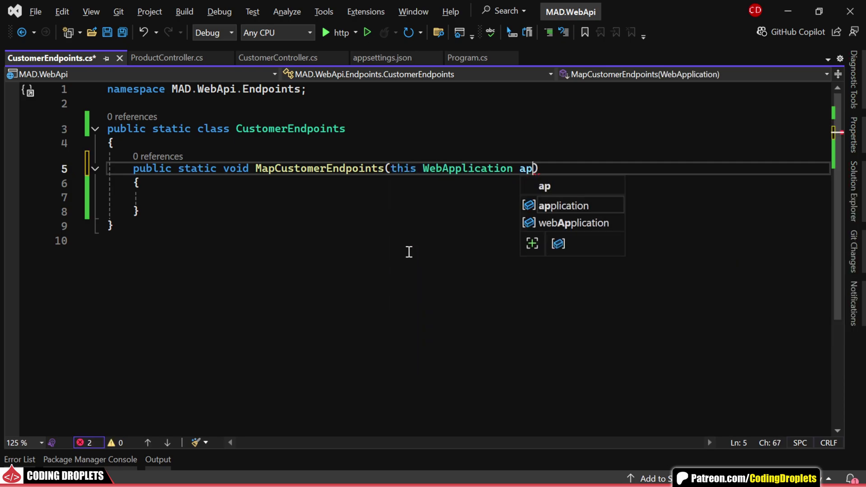
pyautogui.write('p')
pyautogui.press('Down')
pyautogui.press('Down')
pyautogui.write('var customer')
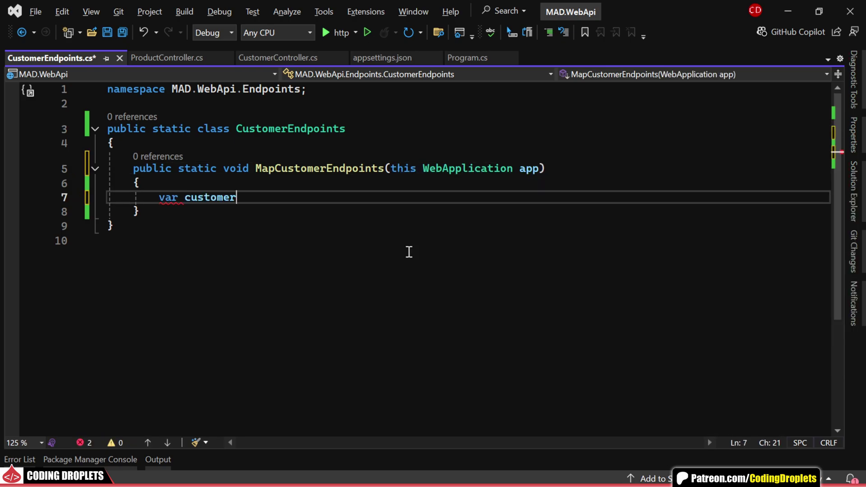
pyautogui.write('Group = app.MapGroup("/api/Customer");')
# - Add the Get handler method, map it in MapCustomerEndpoints, and save
pyautogui.press('Return')
pyautogui.press('Return')
pyautogui.press('Down')
pyautogui.press('Return')
pyautogui.press('Return')
pyautogui.write('private static async Task<IResult> Get(CustomerRepository customerRepository)')
pyautogui.press('Return')
pyautogui.press('{')
pyautogui.press('Return')
pyautogui.write('var customers = await customerRepository.get();')
pyautogui.press('Return')
pyautogui.write('return Results.Ok(customers);')
pyautogui.click(363, 254)
pyautogui.write('.MapGet(')
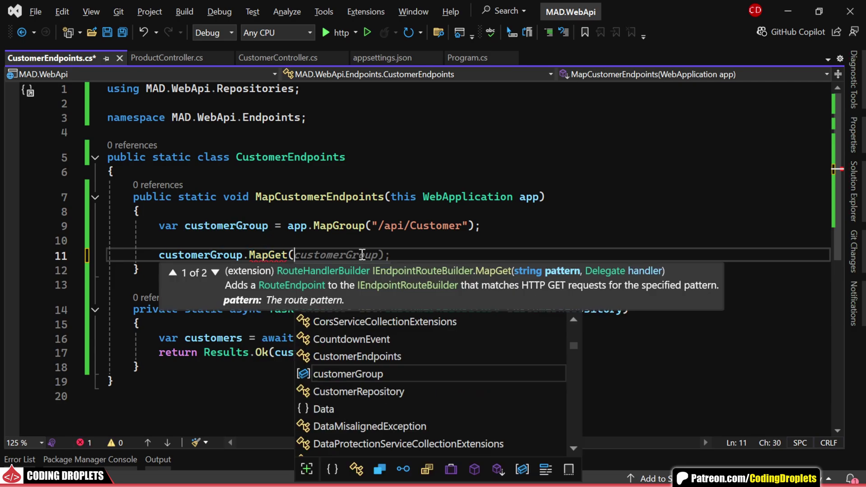
pyautogui.write('"", Get')
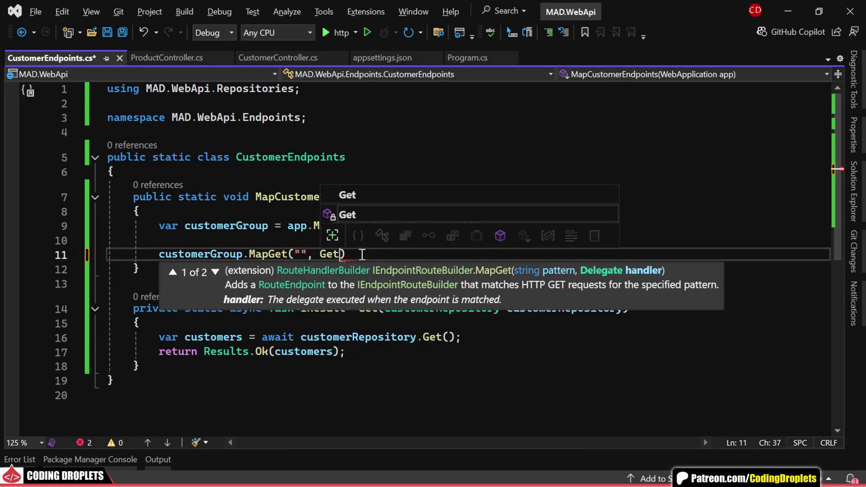
pyautogui.write(')')
pyautogui.hotkey('ctrl', 's')
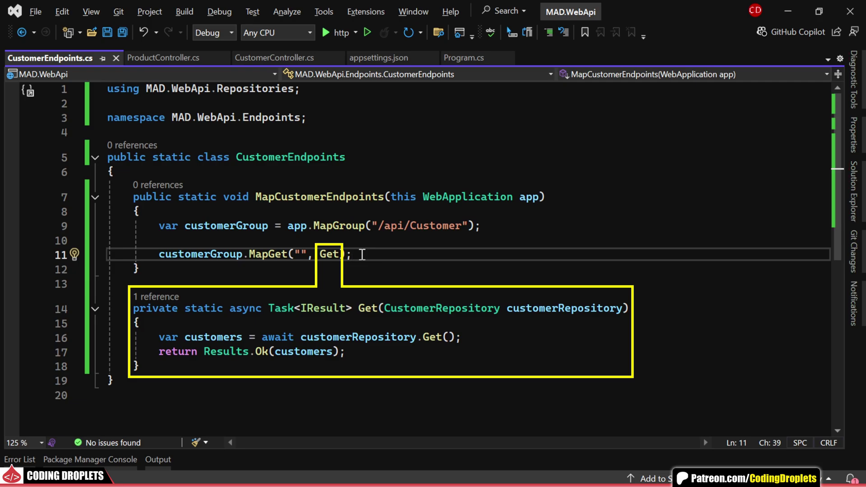
pyautogui.scroll(-2, 362, 254)
# - Paste the GetById, Create, Update and Delete handlers and their MapGet/MapPost/MapPut/MapDelete lines
pyautogui.click(513, 293)
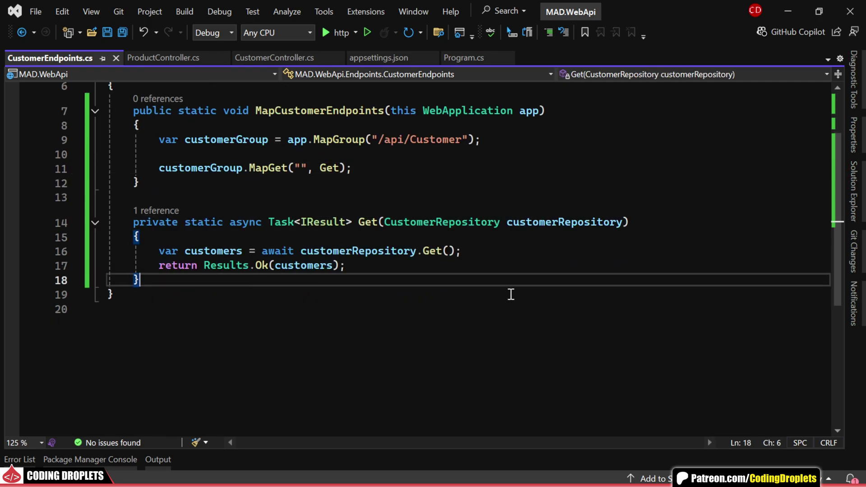
pyautogui.scroll(-3, 512, 292)
pyautogui.press('Return')
pyautogui.hotkey('ctrl', 'v')
pyautogui.hotkey('ctrl', 's')
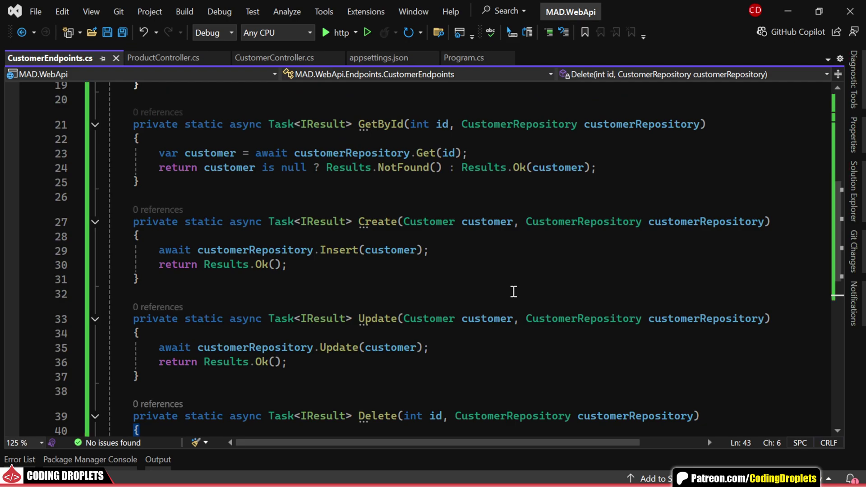
pyautogui.scroll(-3, 513, 292)
pyautogui.scroll(6, 494, 355)
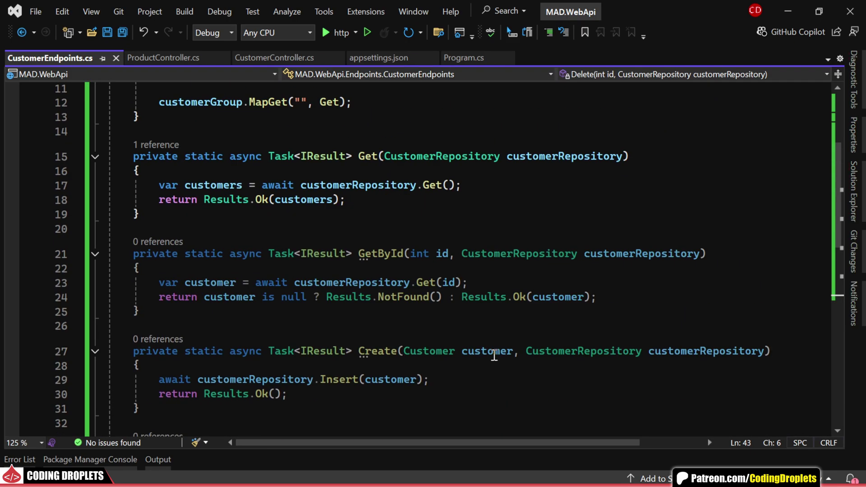
pyautogui.scroll(3, 494, 355)
pyautogui.click(386, 269)
pyautogui.press('Return')
pyautogui.write('customerGroup.MapGet("{id:int}", GetById);         customerGroup.MapPost("", Create);         customerGroup.MapPut("", Update);         customerGroup.MapDelete("{id:int}", Delete);')
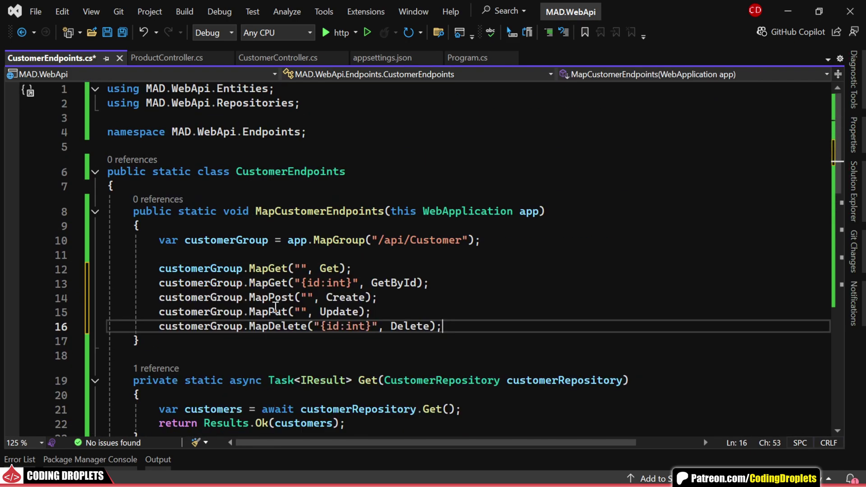
pyautogui.hotkey('ctrl', 's')
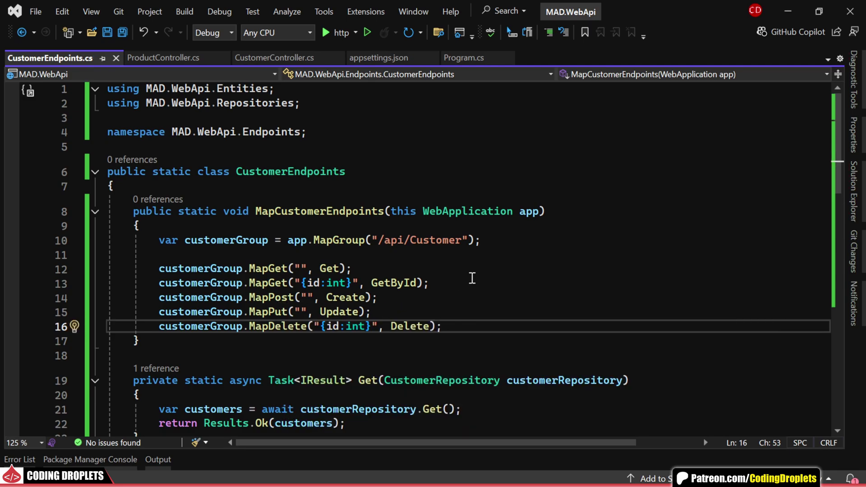
# - Register app.MapCustomerEndpoints() in Program.cs below the commented controller mapping
pyautogui.click(463, 57)
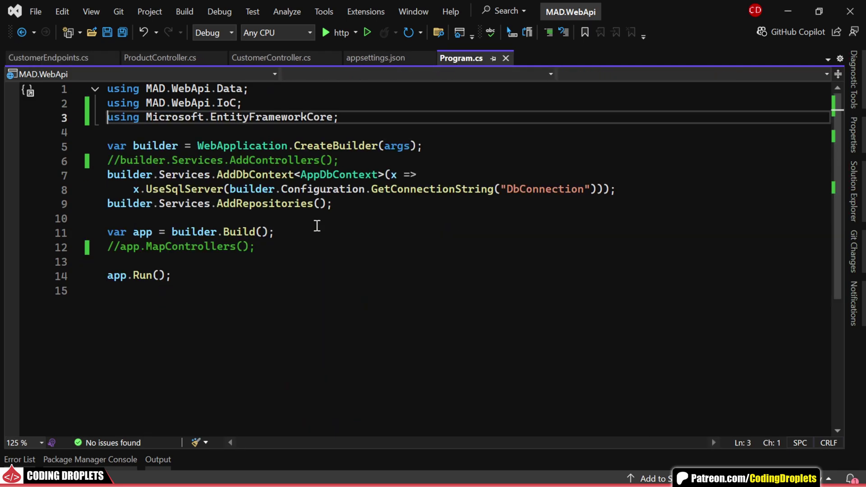
pyautogui.click(272, 250)
pyautogui.press('Return')
pyautogui.write('app.Map')
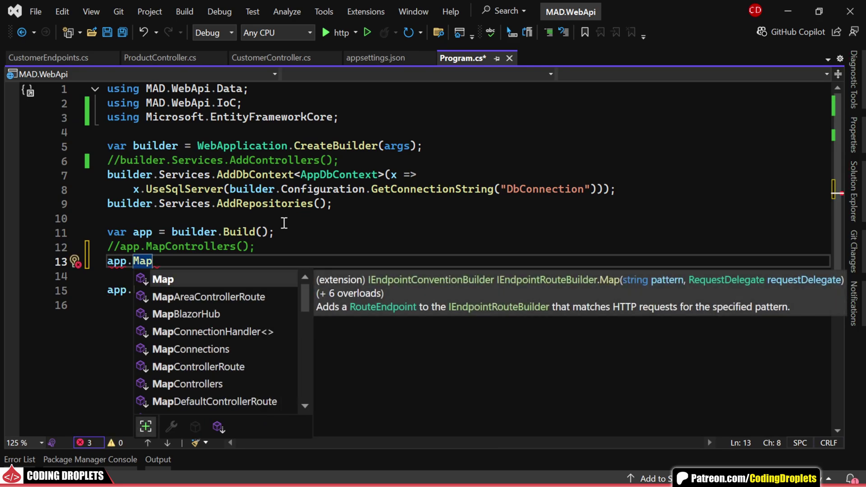
pyautogui.write('Cus();')
pyautogui.hotkey('ctrl', 's')
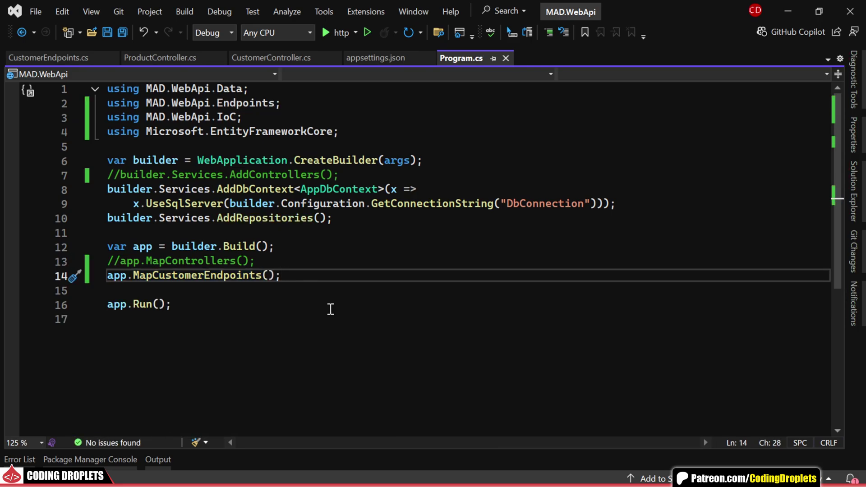
# - Review ProductEndpoints.cs, then start a new app line in Program.cs for product endpoints
pyautogui.click(854, 192)
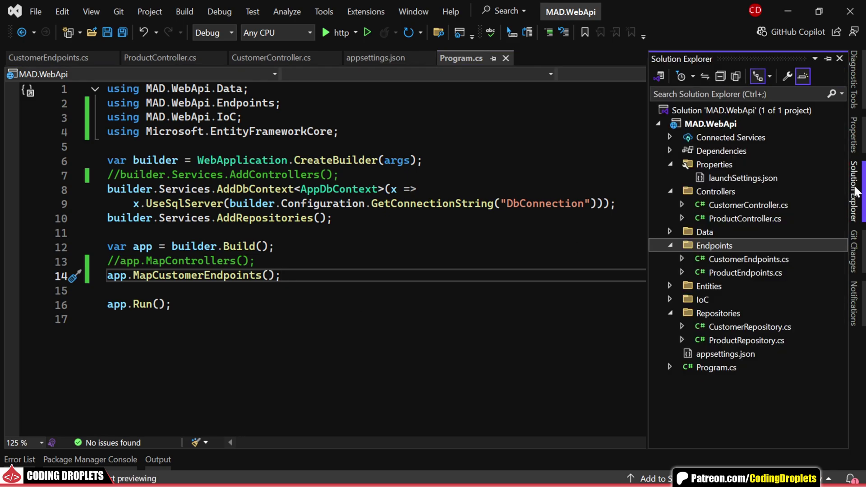
pyautogui.doubleClick(732, 272)
pyautogui.scroll(-2, 507, 233)
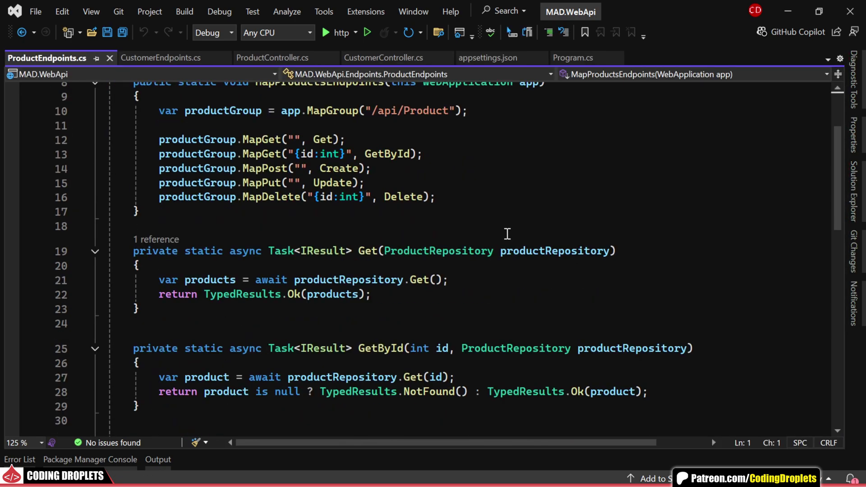
pyautogui.scroll(-7, 507, 233)
pyautogui.scroll(-1, 507, 234)
pyautogui.scroll(2, 507, 234)
pyautogui.scroll(4, 509, 234)
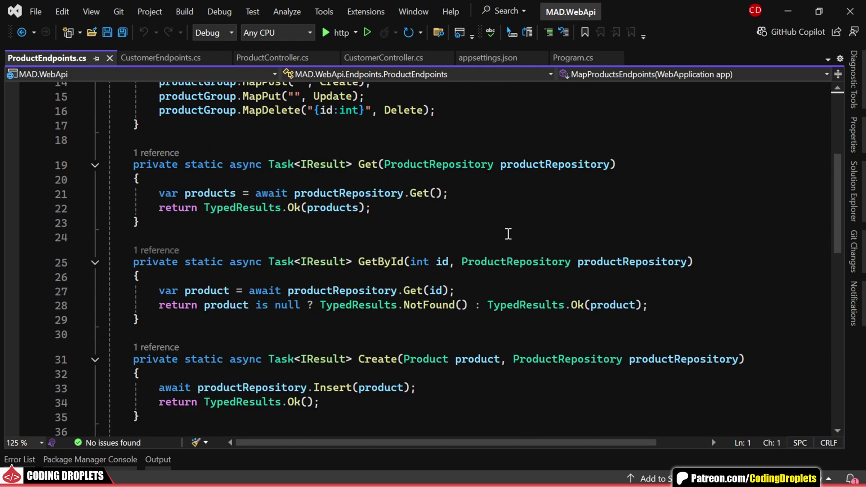
pyautogui.scroll(5, 507, 233)
pyautogui.click(572, 57)
pyautogui.press('Return')
pyautogui.write('app.MapProductsEndpoints();')
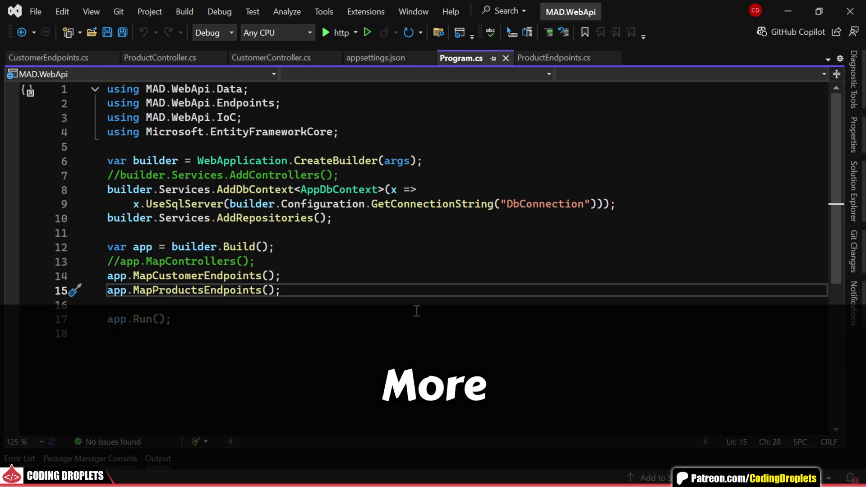
# - Make the Get handler return TypedResults with an Ok<Customer[]> return type
pyautogui.click(71, 58)
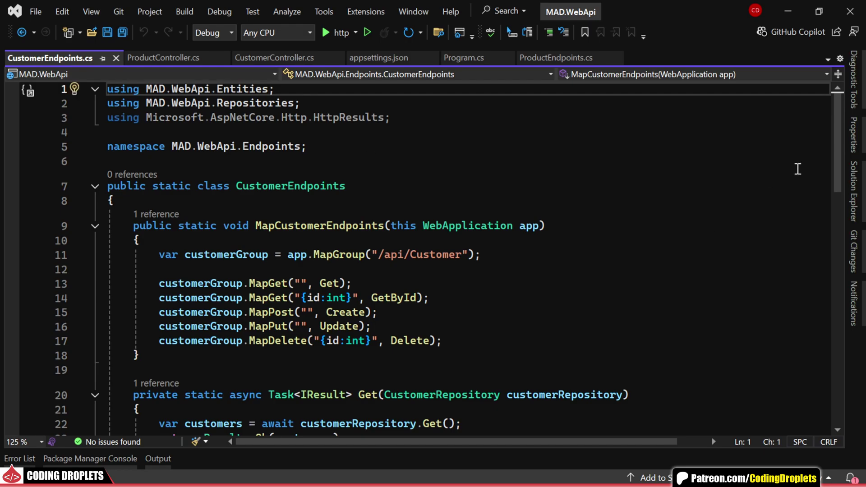
pyautogui.scroll(-5, 812, 183)
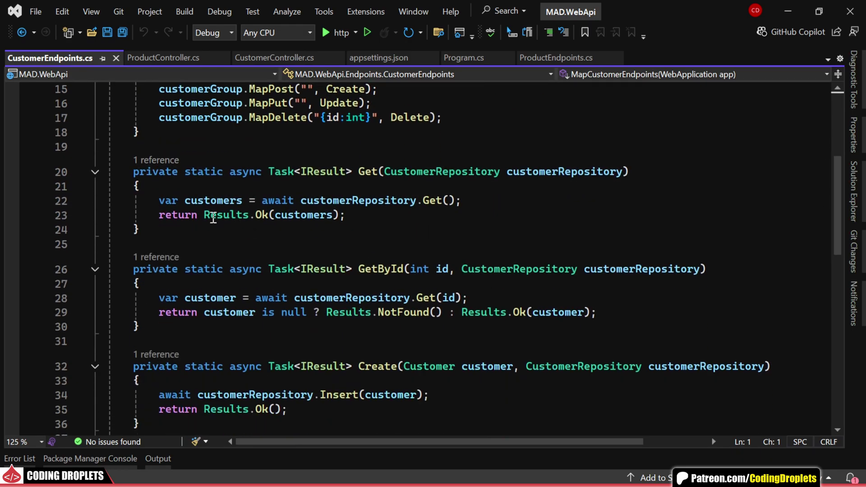
pyautogui.doubleClick(211, 216)
pyautogui.write('TypedR')
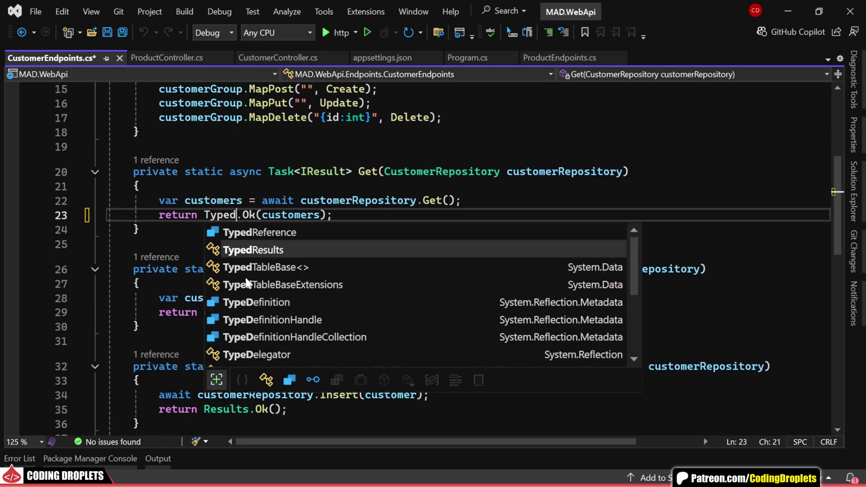
pyautogui.write('e')
pyautogui.press('Tab')
pyautogui.doubleClick(327, 171)
pyautogui.write('Ok<Customer[]>')
pyautogui.scroll(-2, 835, 230)
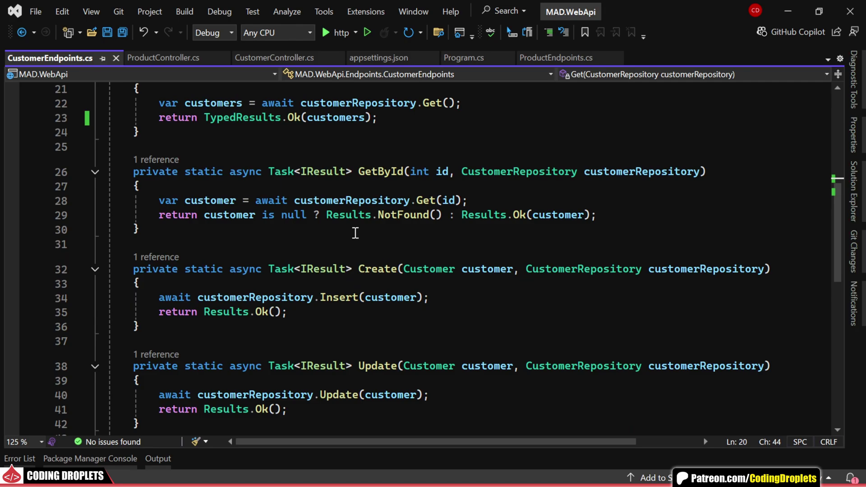
# - Switch GetById to TypedResults with a Results<Ok<Customer>, NotFound> return type
pyautogui.click(327, 216)
pyautogui.write('Typed')
pyautogui.click(494, 216)
pyautogui.write('Typed')
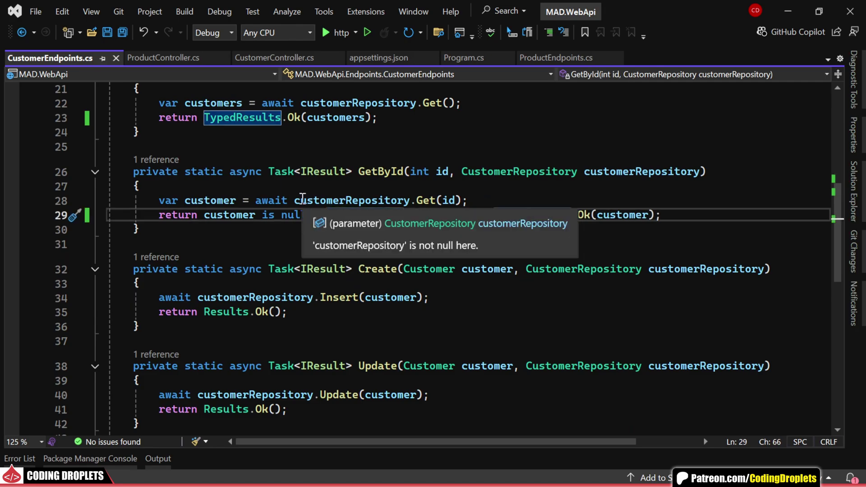
pyautogui.doubleClick(324, 171)
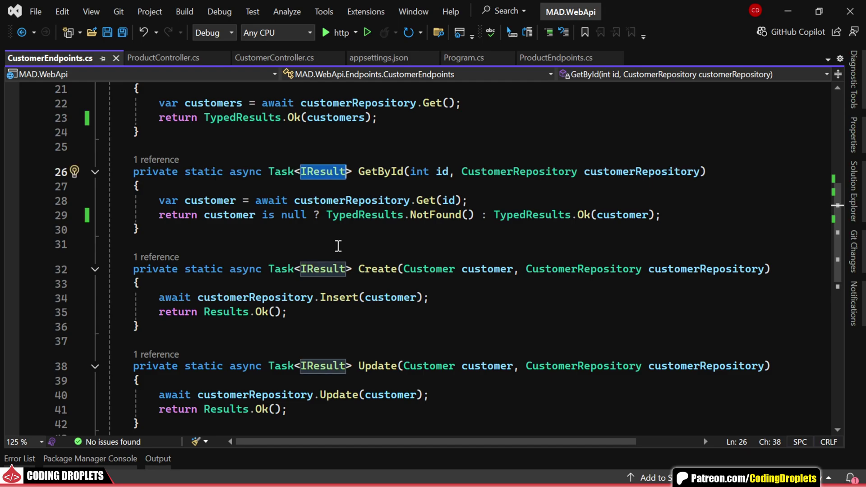
pyautogui.write('Results<Ok<Customer>, No>')
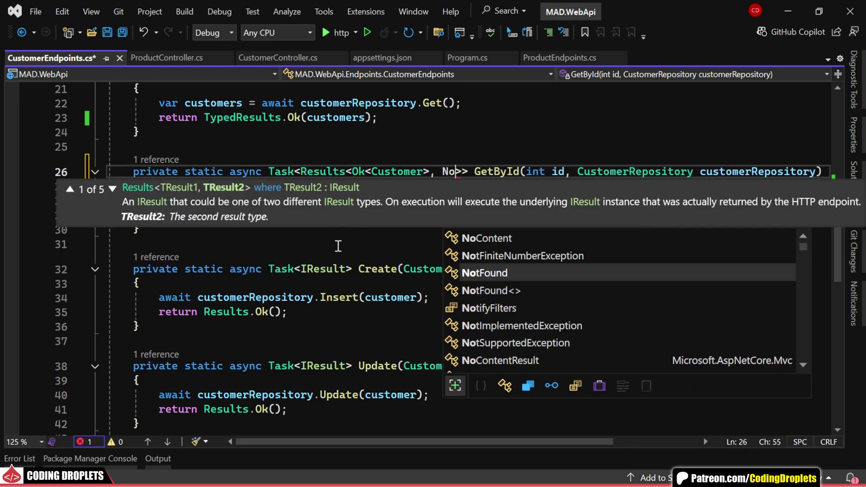
pyautogui.press('Tab')
pyautogui.click(337, 246)
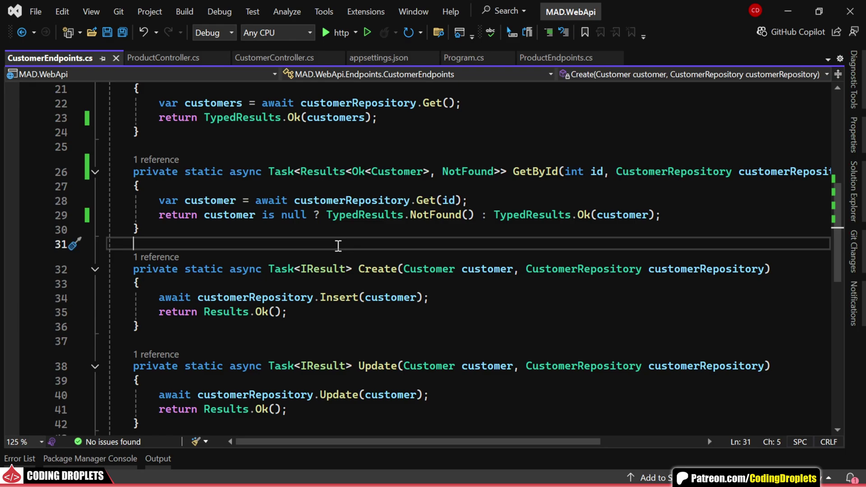
# - Change Create to TypedResults with an Ok return type and save the file
pyautogui.click(204, 311)
pyautogui.write('Typed')
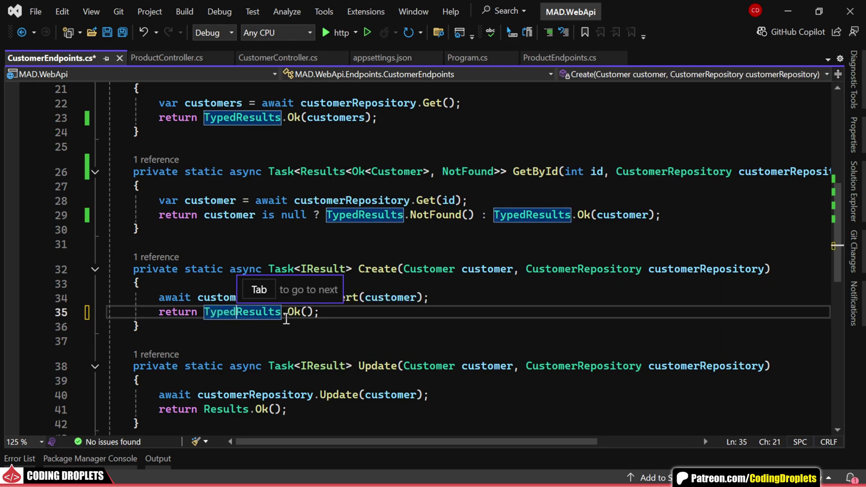
pyautogui.doubleClick(333, 269)
pyautogui.write('Ok')
pyautogui.press('Escape')
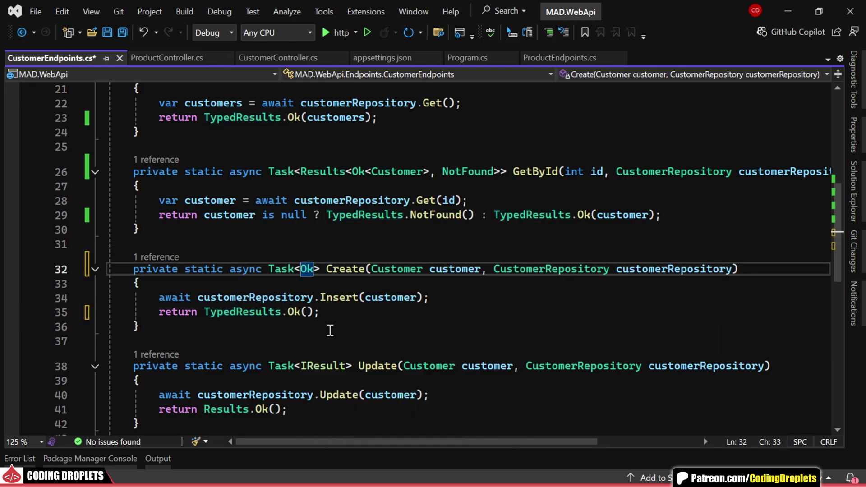
pyautogui.hotkey('ctrl', 's')
pyautogui.scroll(-1, 329, 330)
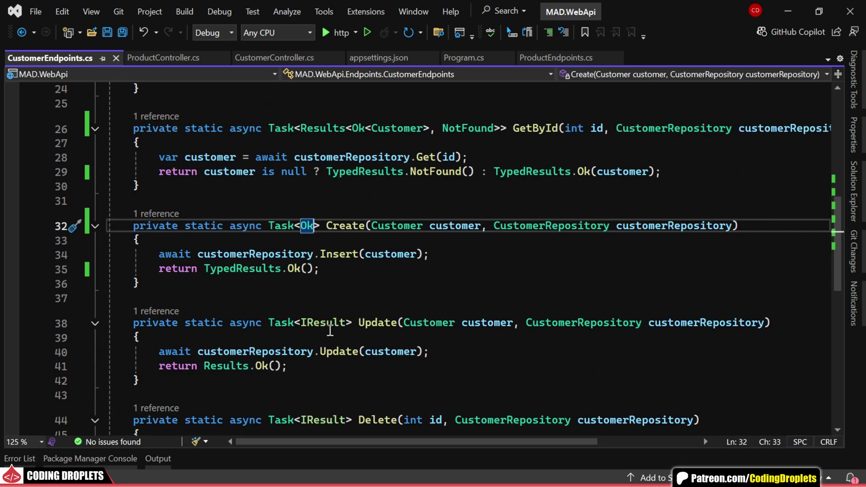
pyautogui.scroll(-2, 329, 331)
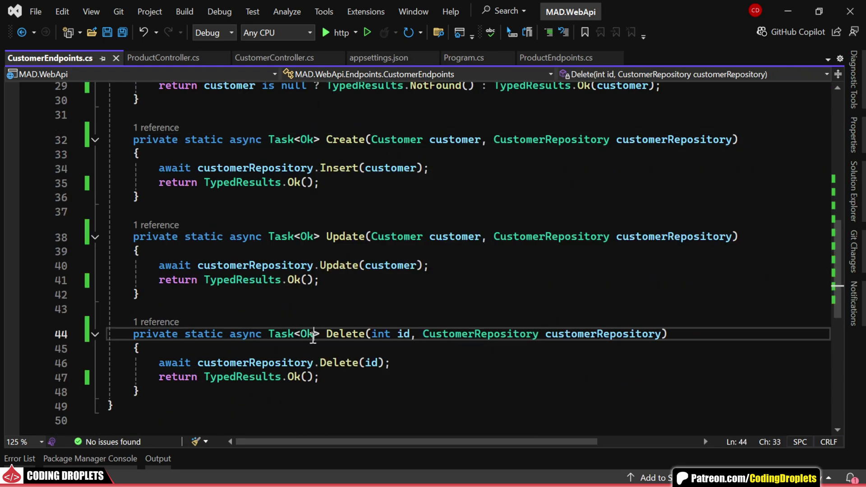
pyautogui.click(333, 280)
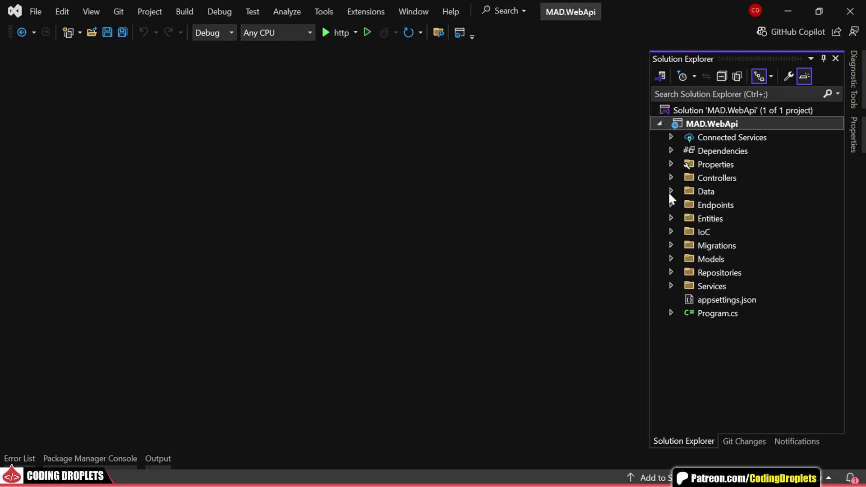
# - Review the seeded user roles in AppDbContext and the JwtService code
pyautogui.click(670, 192)
pyautogui.doubleClick(717, 205)
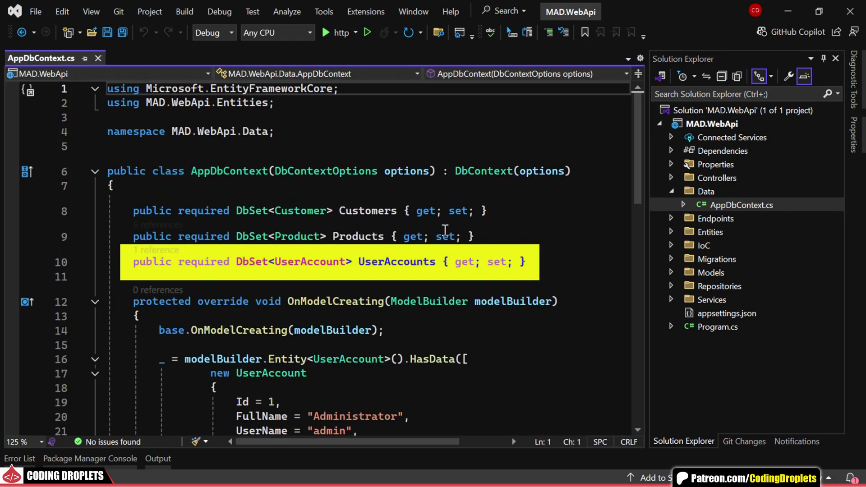
pyautogui.scroll(-2, 446, 231)
pyautogui.scroll(-1, 446, 232)
pyautogui.scroll(-1, 473, 223)
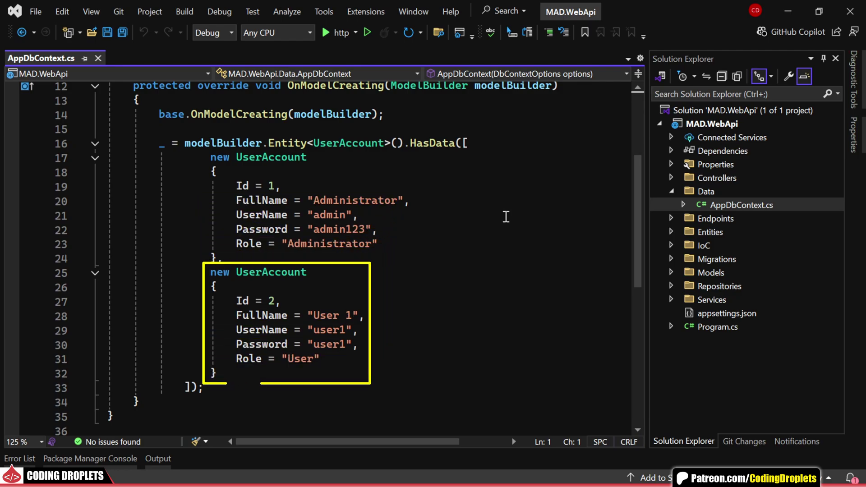
pyautogui.click(672, 300)
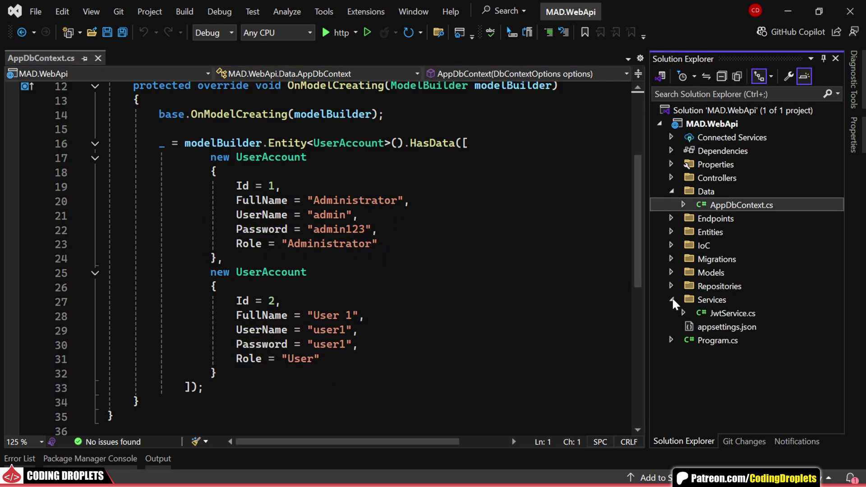
pyautogui.doubleClick(737, 314)
pyautogui.scroll(-2, 498, 286)
pyautogui.scroll(-2, 497, 289)
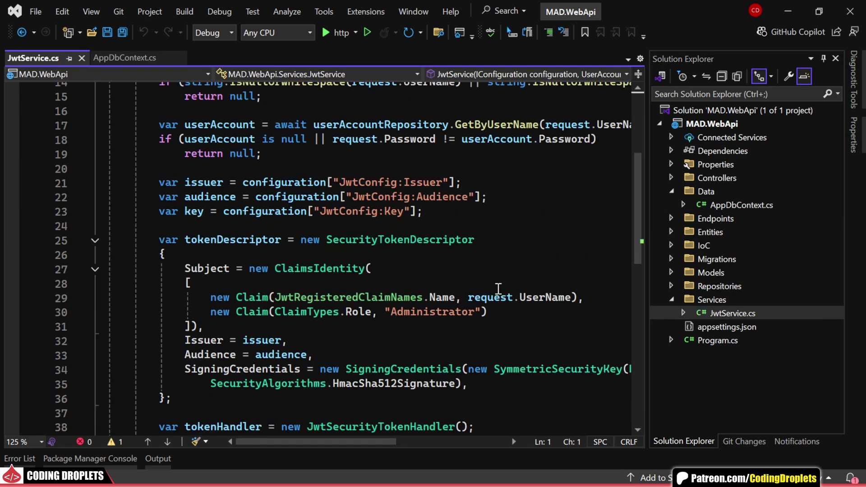
pyautogui.scroll(-1, 498, 286)
pyautogui.scroll(-3, 497, 286)
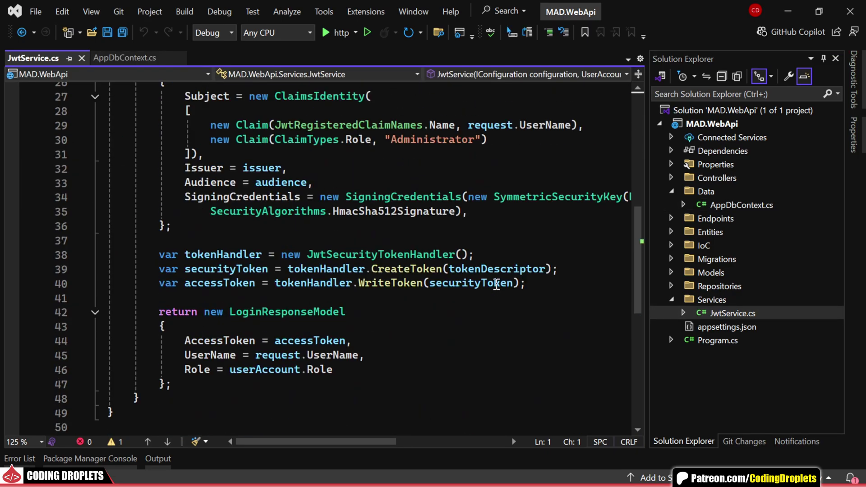
pyautogui.scroll(4, 497, 284)
pyautogui.scroll(4, 498, 284)
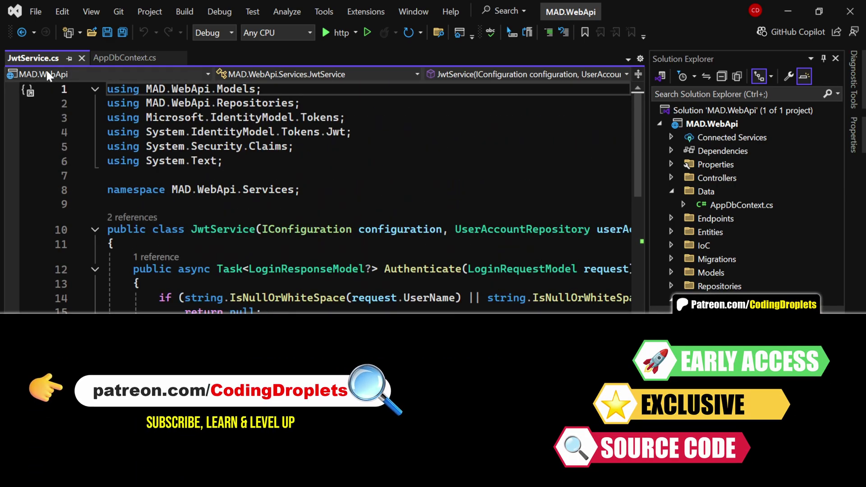
# - Close JwtService, review AuthenticationEndpoints.cs, and open CustomerEndpoints.cs
pyautogui.click(81, 57)
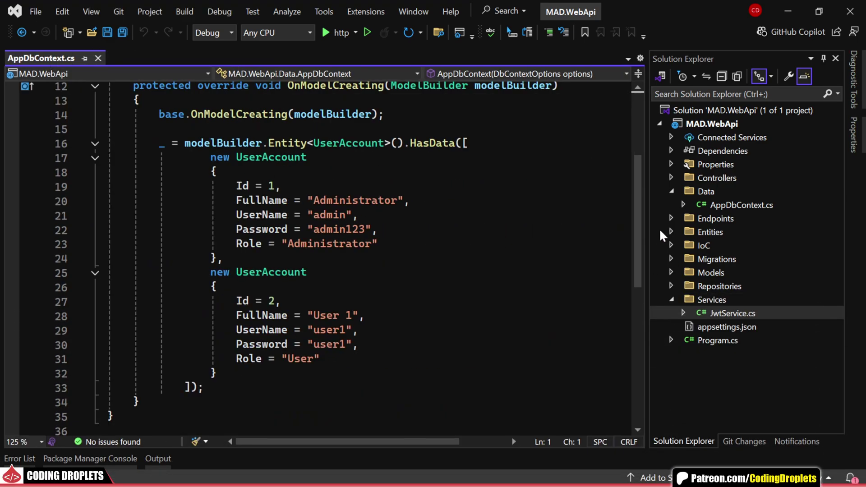
pyautogui.click(670, 219)
pyautogui.doubleClick(738, 231)
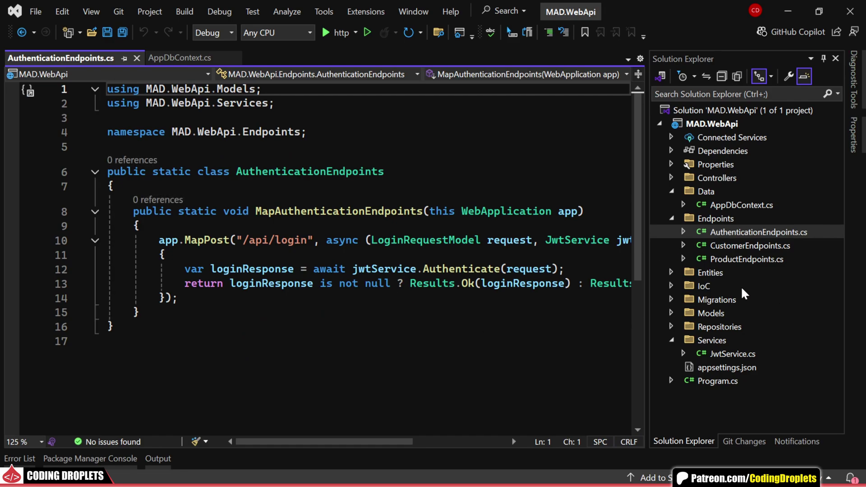
pyautogui.doubleClick(750, 246)
pyautogui.moveTo(636, 157); pyautogui.dragTo(635, 231)
# - Mark Create with [Authorize(Roles = "Administrator")] and GetById with "Administrator, User" roles
pyautogui.click(267, 284)
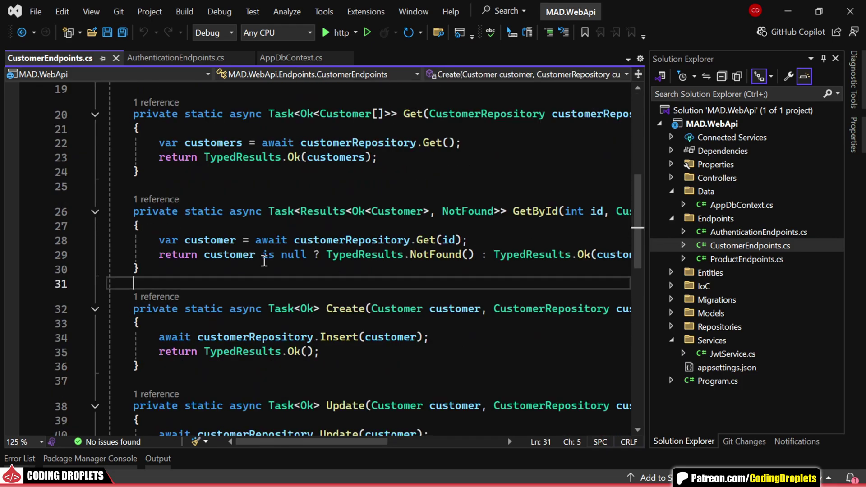
pyautogui.press('Return')
pyautogui.write('[Autho')
pyautogui.press('Tab')
pyautogui.write('(TRole')
pyautogui.press('Tab')
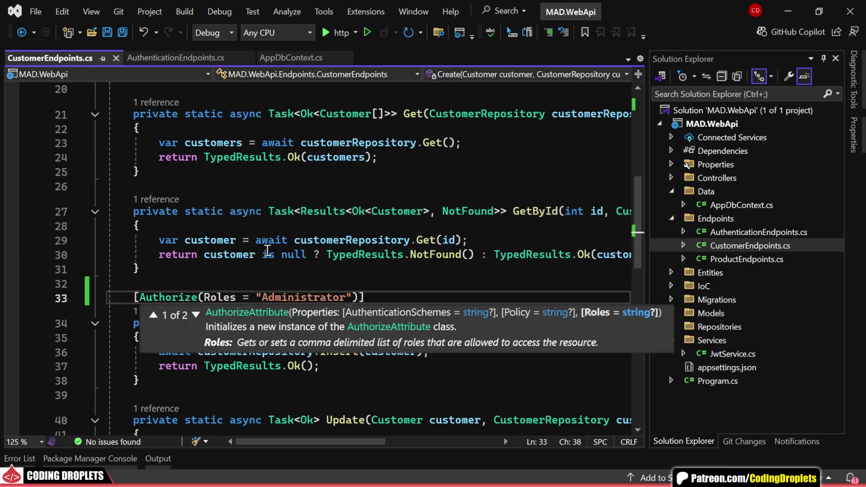
pyautogui.click(185, 187)
pyautogui.press('Return')
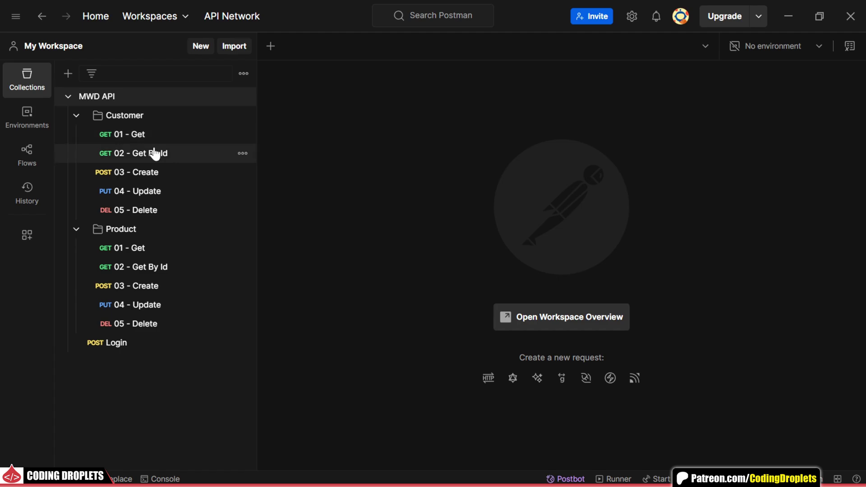
# - Send 03 - Create and 02 - Get By Id without a token, both returning 401
pyautogui.click(156, 172)
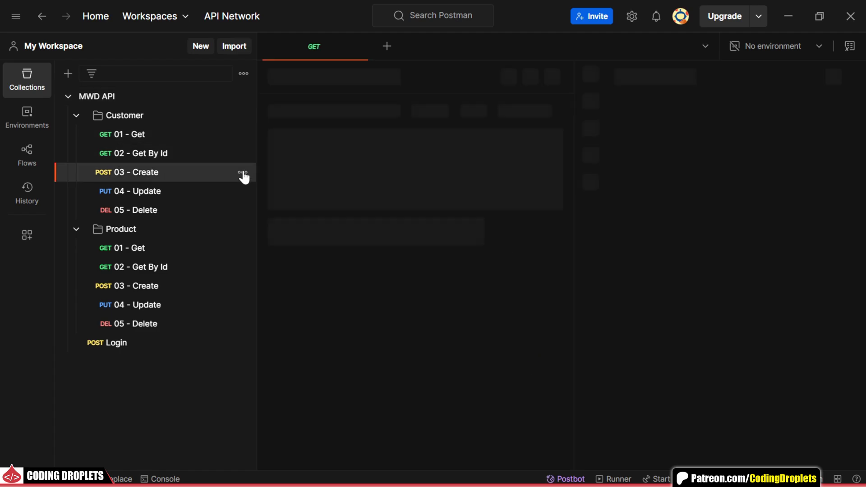
pyautogui.click(457, 144)
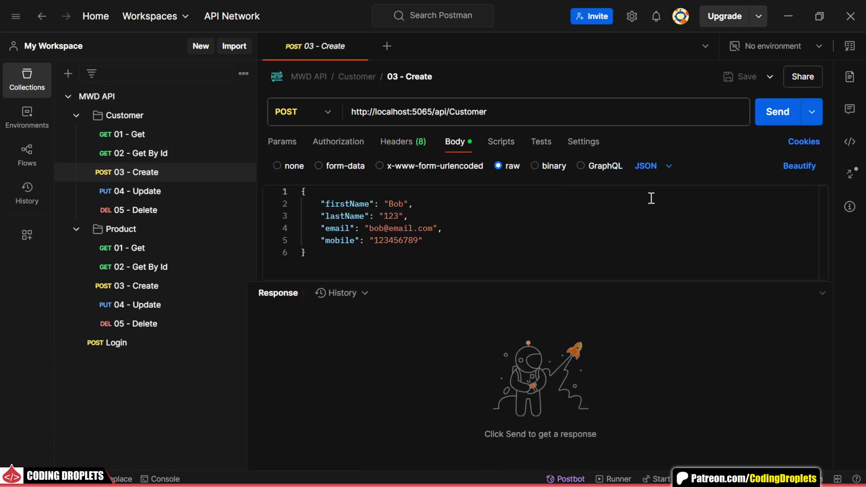
pyautogui.click(783, 121)
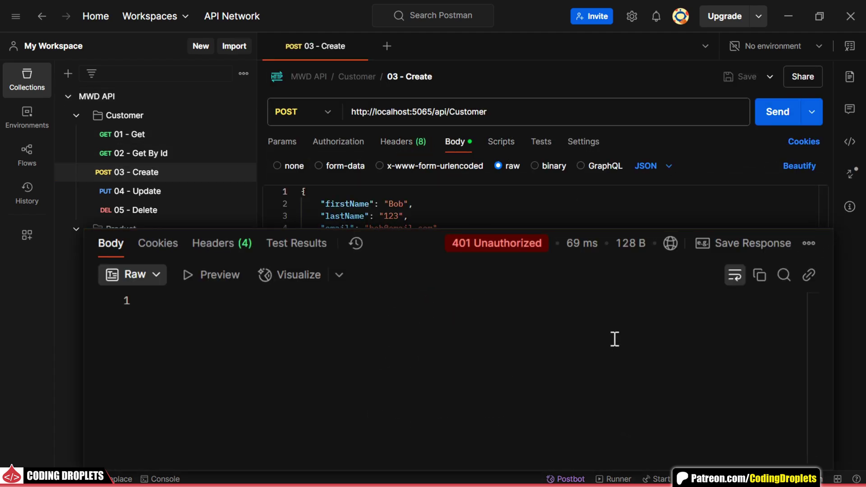
pyautogui.click(165, 155)
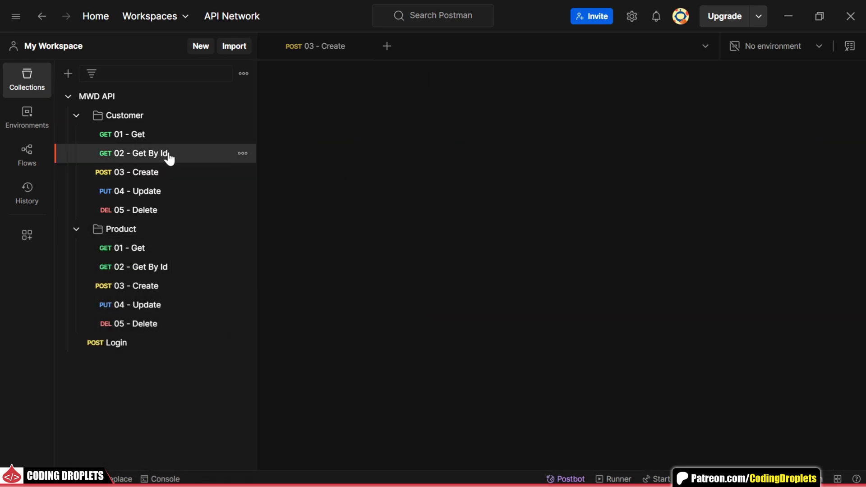
pyautogui.click(777, 111)
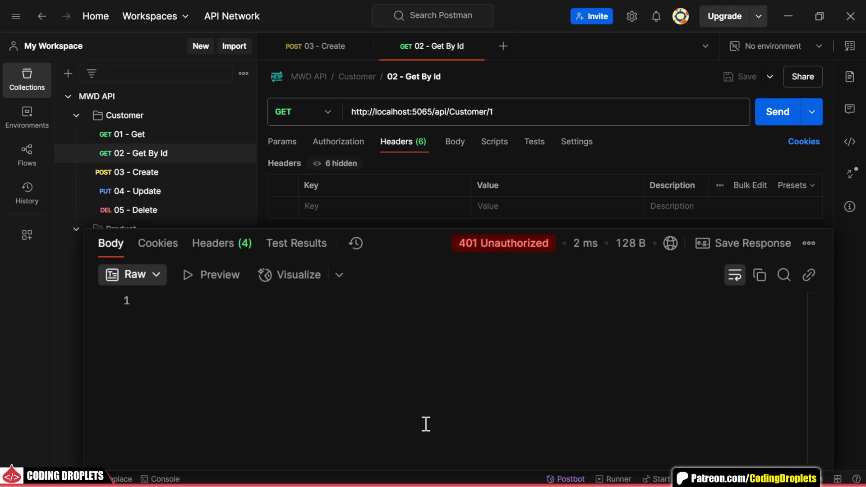
# - Send the admin Login request and select the returned accessToken
pyautogui.click(117, 343)
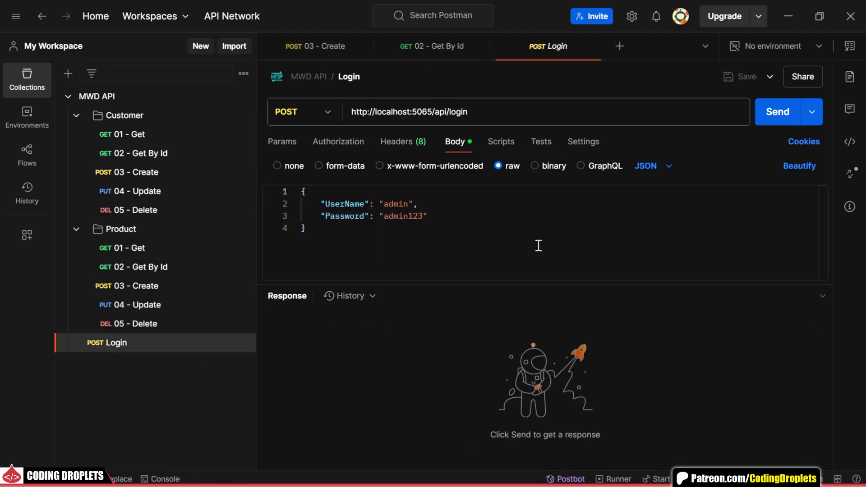
pyautogui.hotkey('ctrl', 'Return')
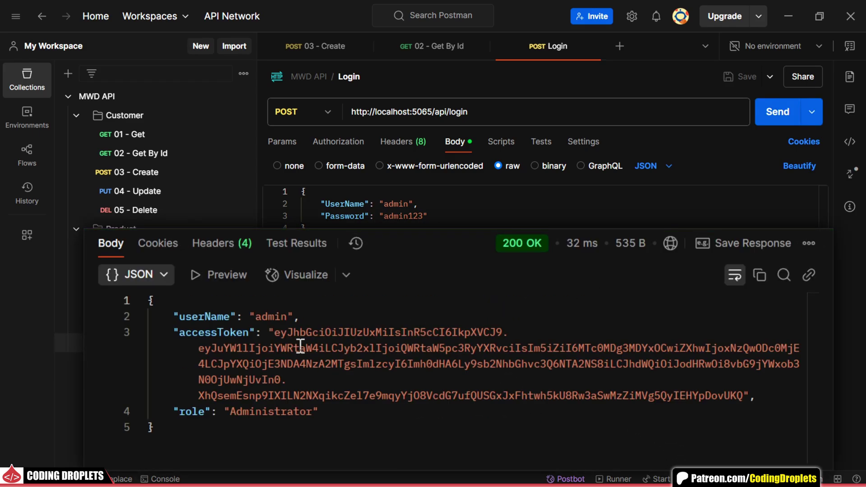
pyautogui.moveTo(276, 334); pyautogui.dragTo(740, 396)
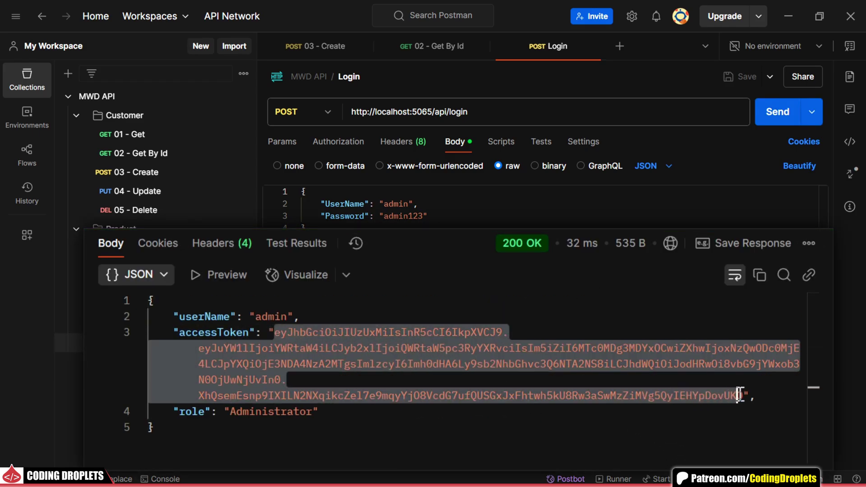
# - Add an Authorization: Bearer token header to 03 - Create and send it for 200 OK
pyautogui.hotkey('ctrl', 'Tab')
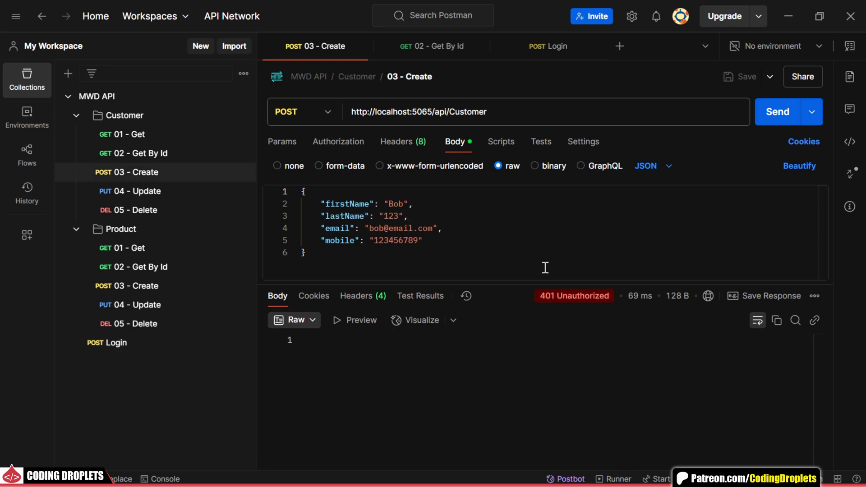
pyautogui.click(419, 143)
pyautogui.click(392, 209)
pyautogui.write('auth')
pyautogui.press('Return')
pyautogui.write('rer')
pyautogui.hotkey('ctrl', 'v')
pyautogui.hotkey('ctrl', 'Return')
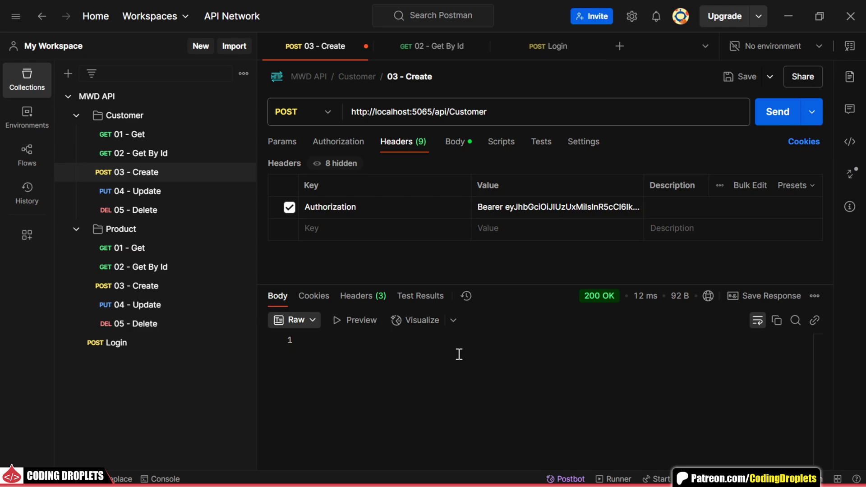
# - Send 01 - Get, then resend 02 - Get By Id with the Bearer token, returning Bob
pyautogui.click(128, 134)
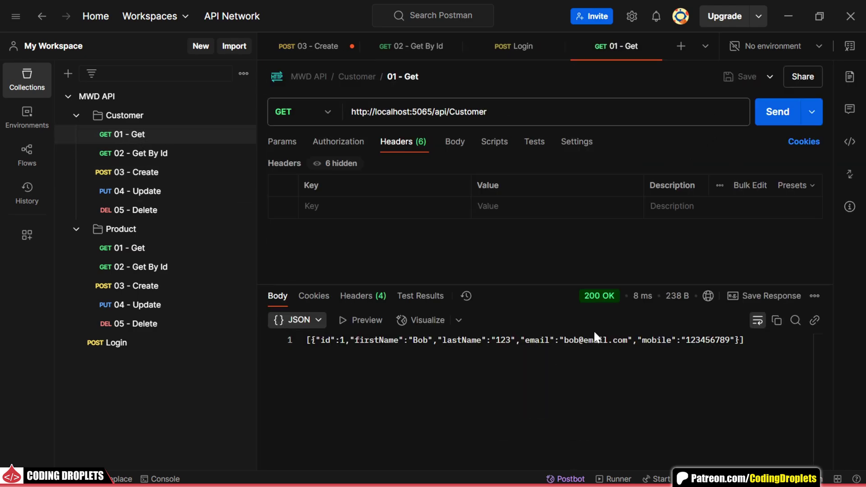
pyautogui.hotkey('ctrl', 'Return')
pyautogui.hotkey('ctrl', 'shift', 'Tab')
pyautogui.hotkey('ctrl', 'shift', 'Tab')
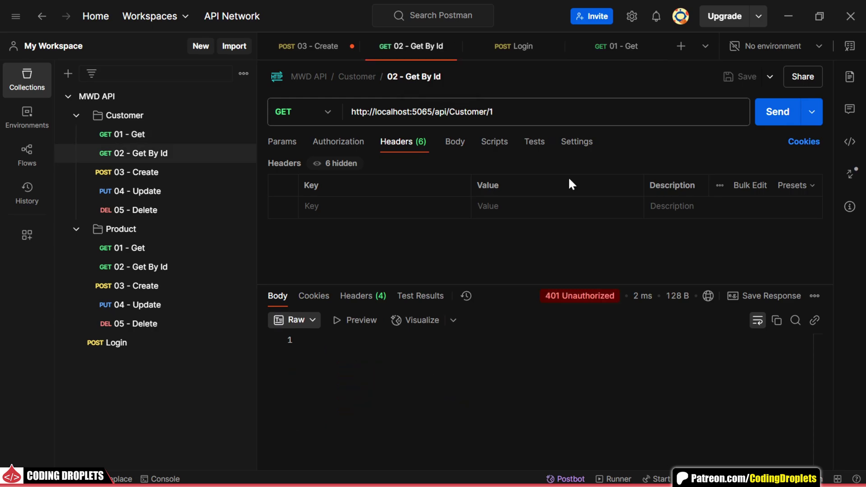
pyautogui.write('Auth')
pyautogui.press('Down')
pyautogui.press('Return')
pyautogui.press('Tab')
pyautogui.write('Be')
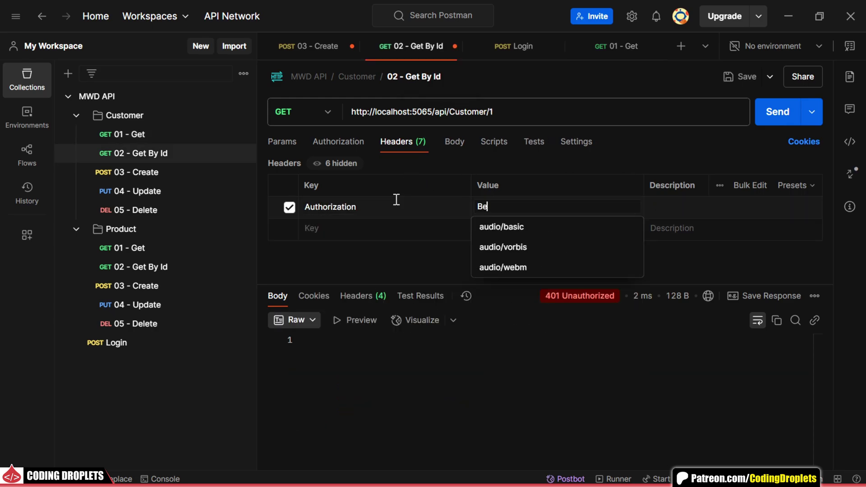
pyautogui.write('arer')
pyautogui.hotkey('ctrl', 'v')
pyautogui.click(781, 118)
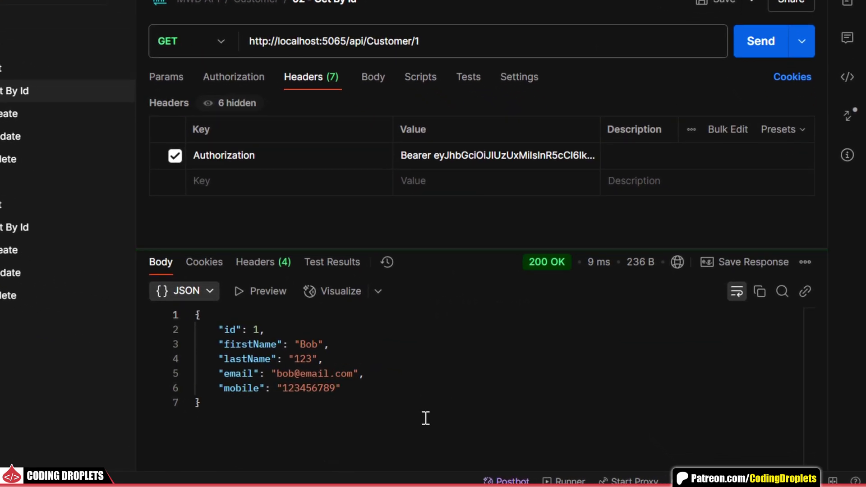